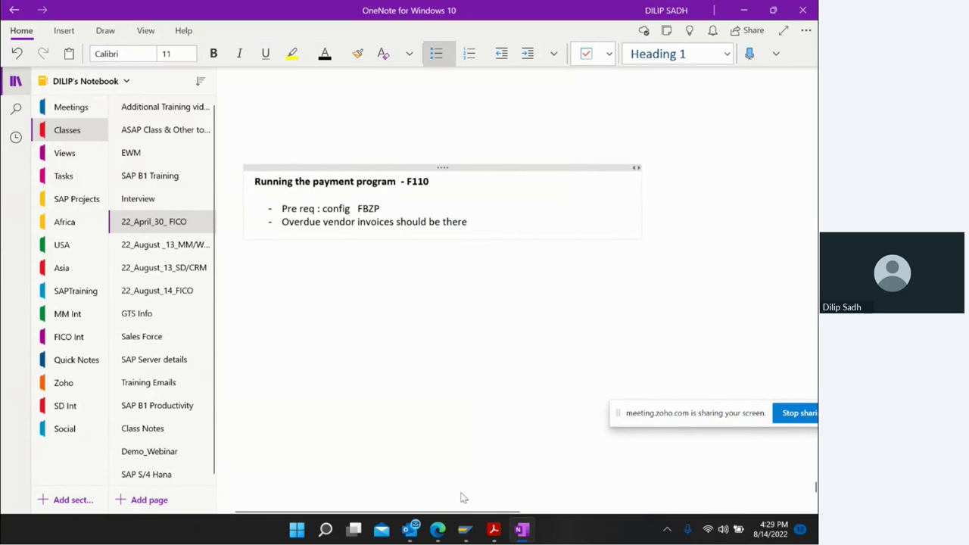
Switch to SAP to review the FBZP payment program configuration options, and return to the OneNote notes.
left_click(496, 483)
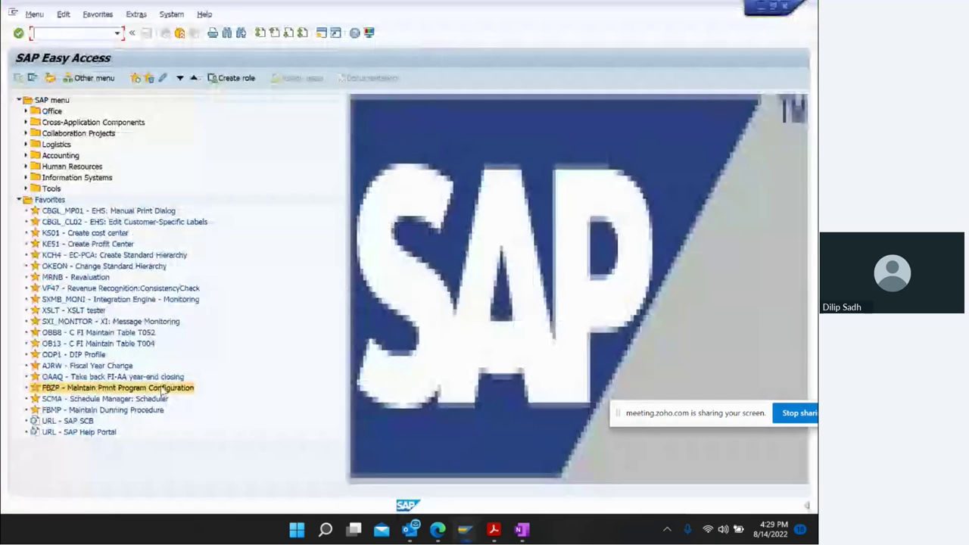
double_click(91, 390)
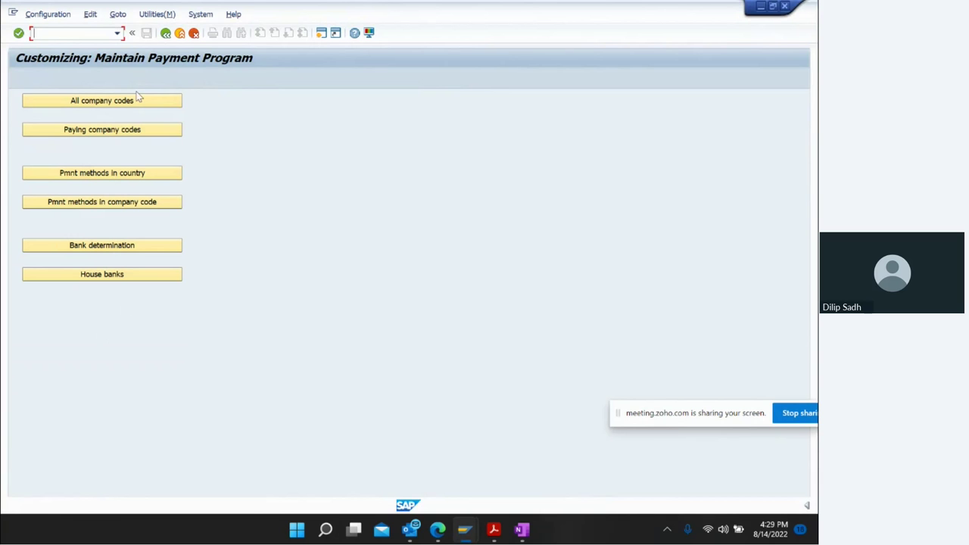
left_click(166, 35)
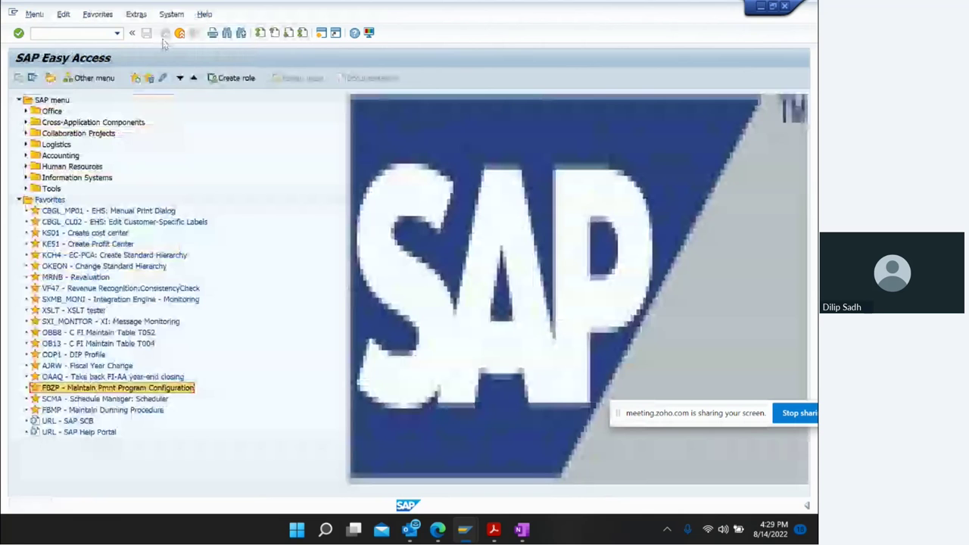
key("Return")
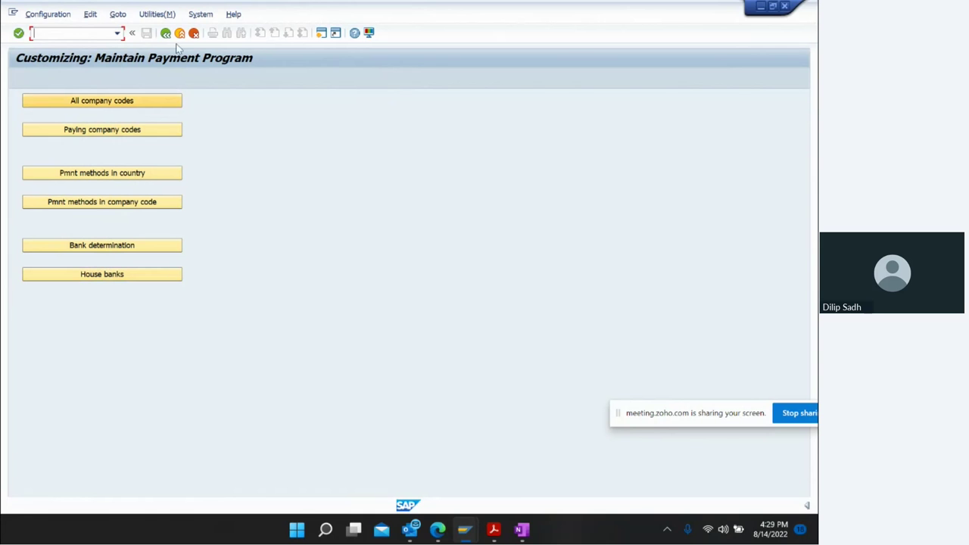
left_click(522, 532)
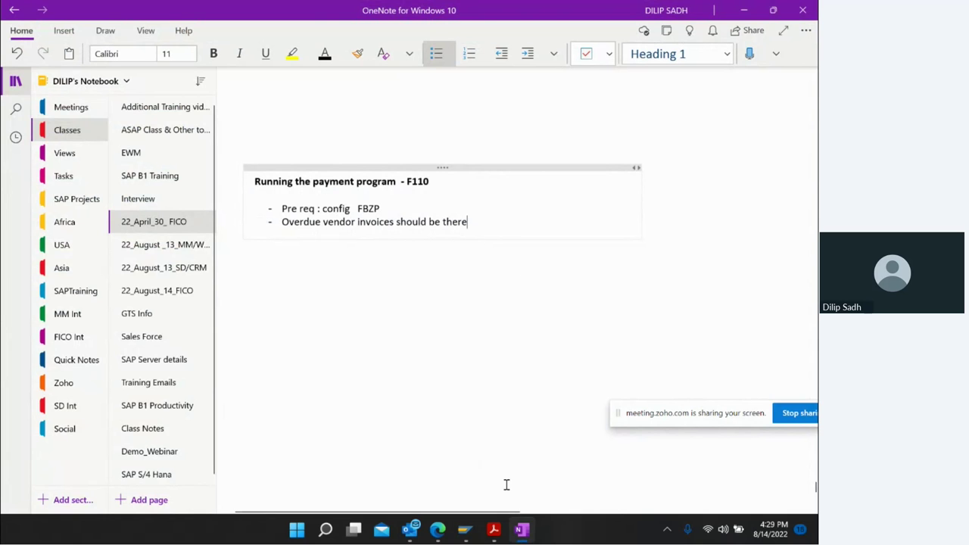
Switch to SAP and start the FK01 transaction for creating a vendor.
mouse_move(465, 530)
left_click(523, 469)
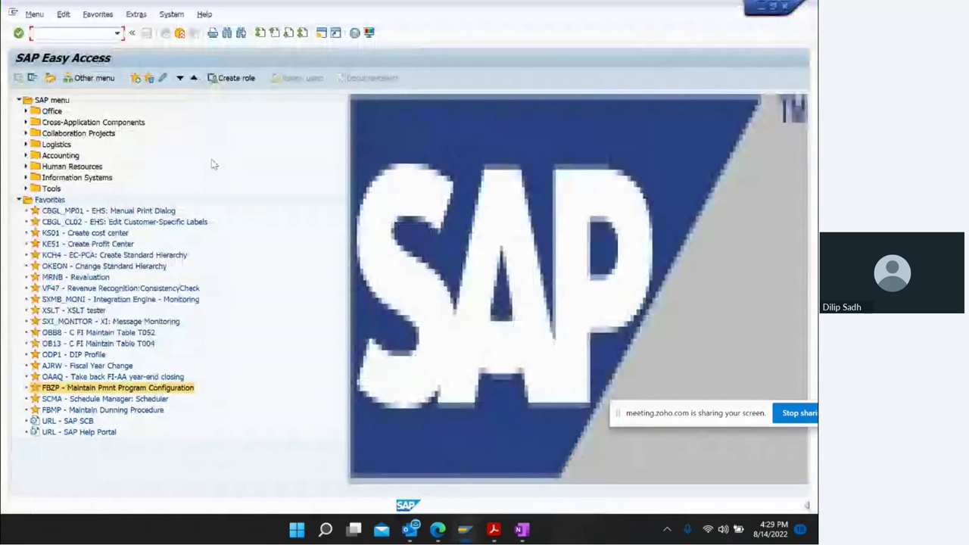
type("xk")
key("BackSpace")
key("BackSpace")
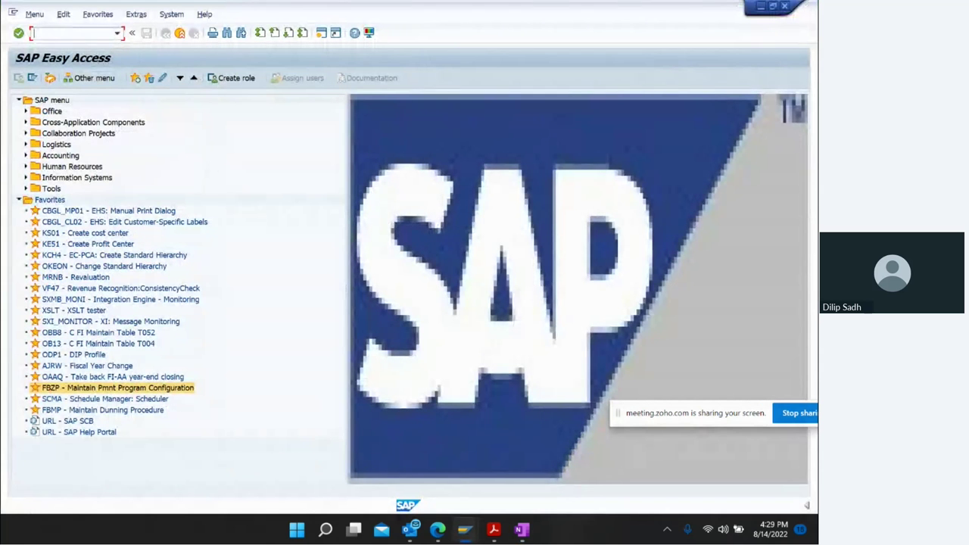
type("fk01")
key("Return")
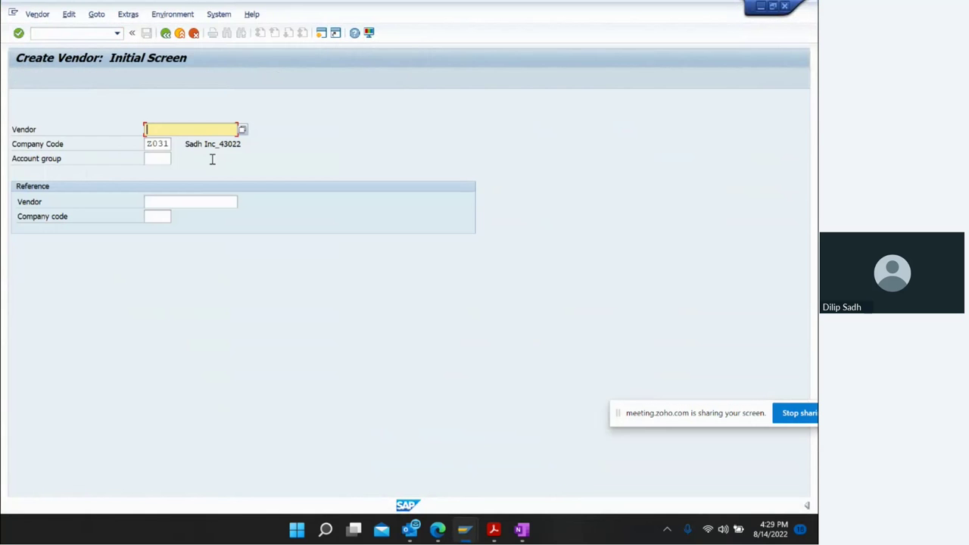
Set the new vendor's account group to LIEF for company code Z031 and continue to the address data.
left_click(155, 158)
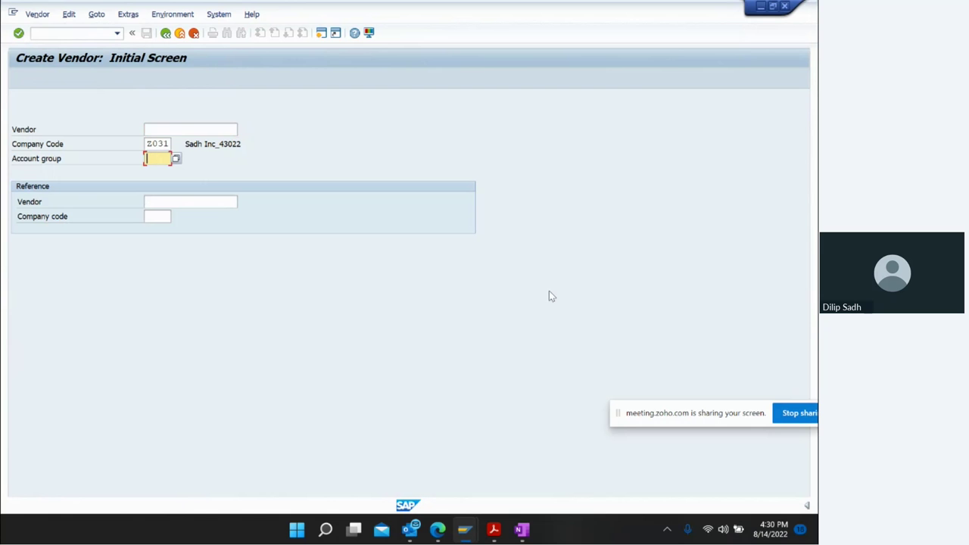
key("BackSpace")
key("Down")
key("Return")
key("Return")
Fill in the vendor's name, the second name line "company code = z031" and the search term from previously used entries.
key("Tab")
key("Down")
key("Down")
key("Return")
key("Tab")
key("Down")
key("Down")
key("Return")
key("Tab")
key("Down")
key("Down")
key("Return")
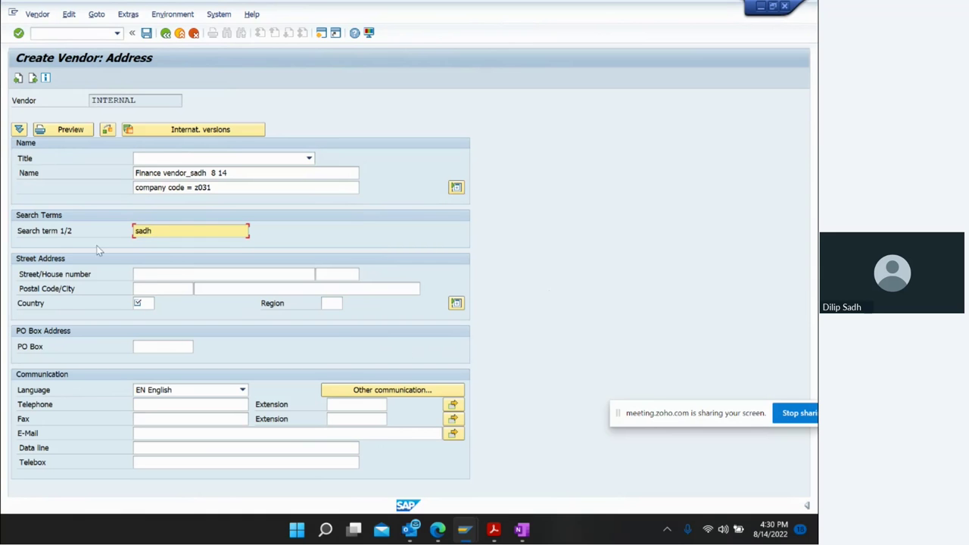
Enter the vendor's street and house number in the street address.
left_click(172, 278)
type("road ")
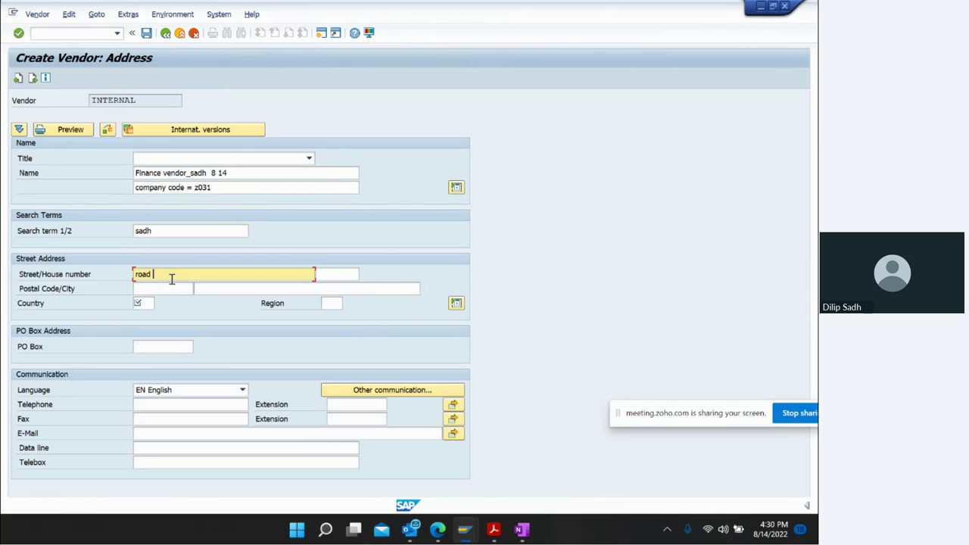
type("8 14-22")
key("Tab")
type("8 14 22")
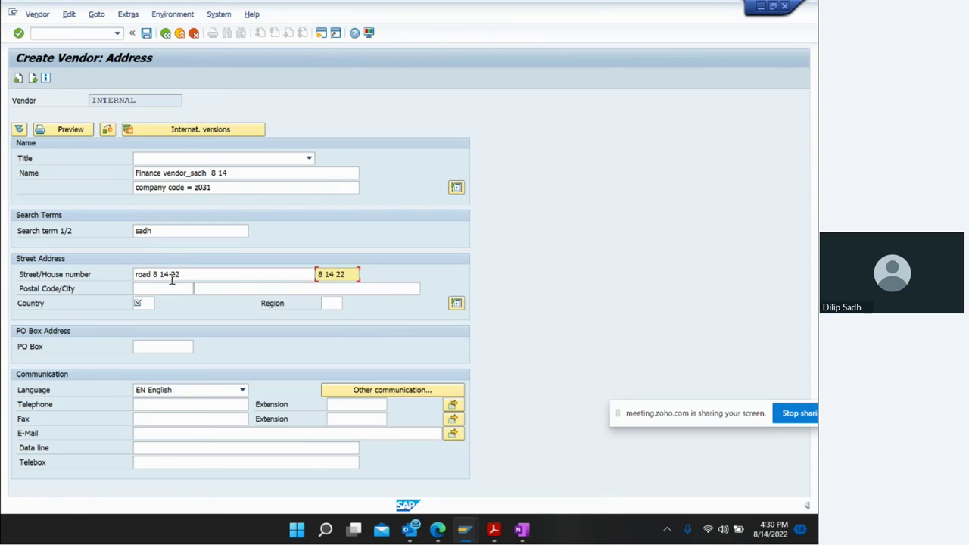
Fill in the vendor's postal code and city, and set the country to de and the region to 11.
key("Tab")
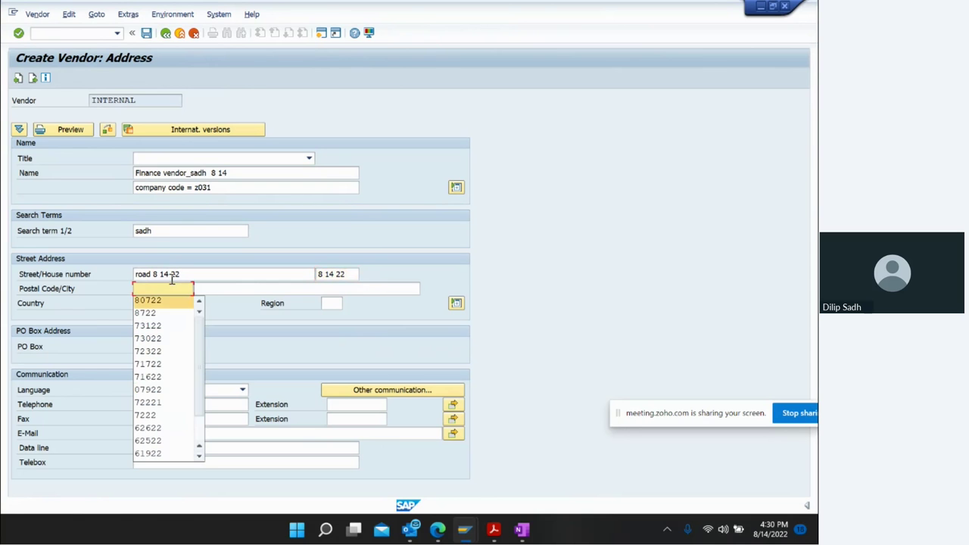
key("Return")
key("Tab")
key("Down")
key("Return")
key("Tab")
key("Down")
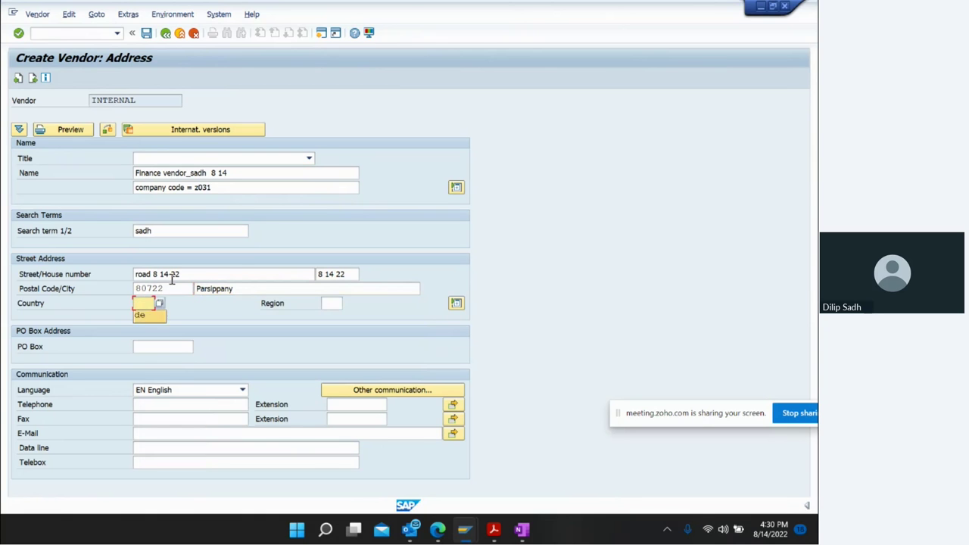
key("Return")
key("Tab")
key("Return")
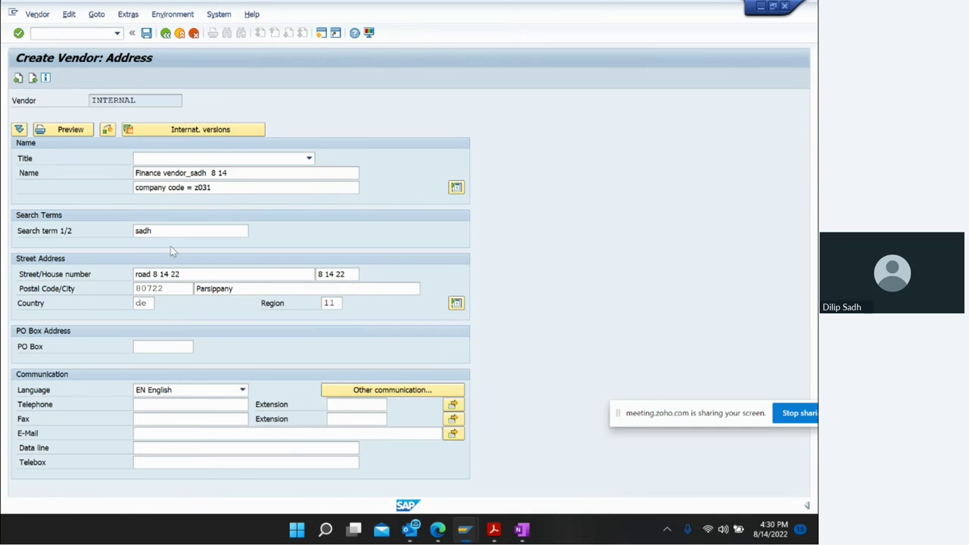
Proceed to the vendor's accounting information, set the reconciliation account to 160000 and fill in the cash management group.
key("Return")
key("Return")
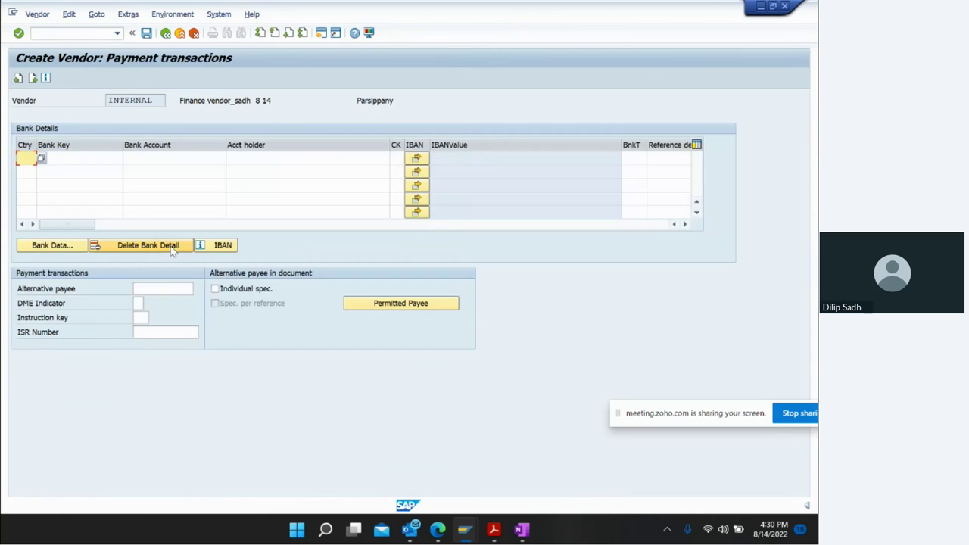
key("Return")
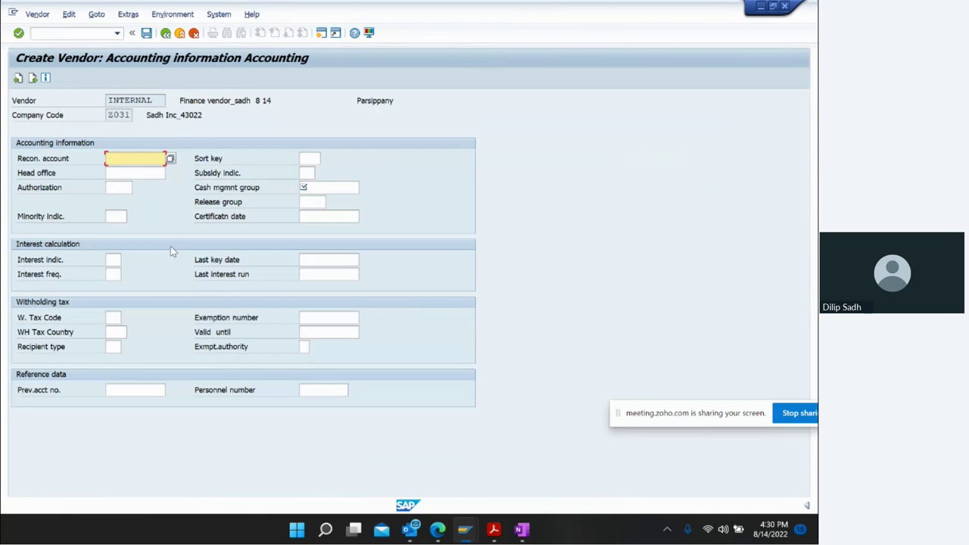
key("BackSpace")
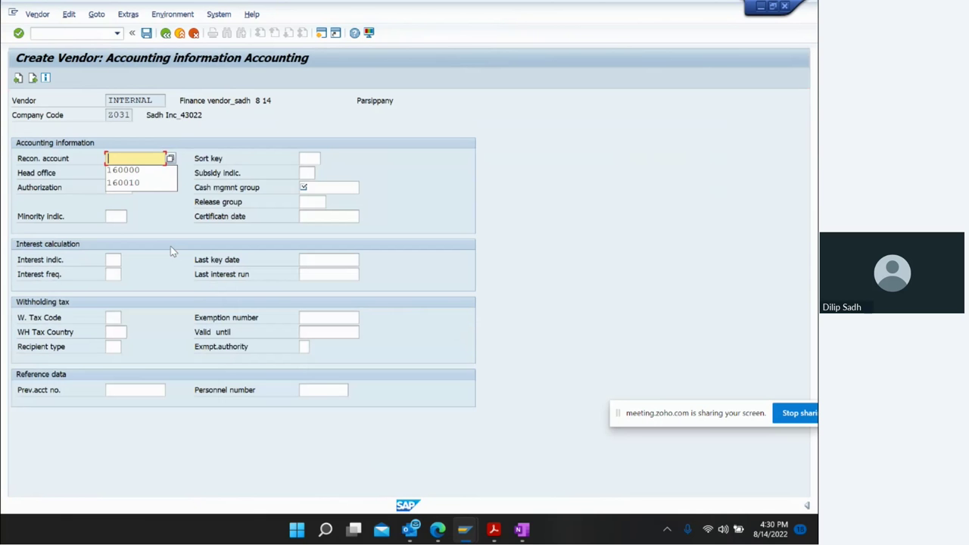
key("Down")
key("Return")
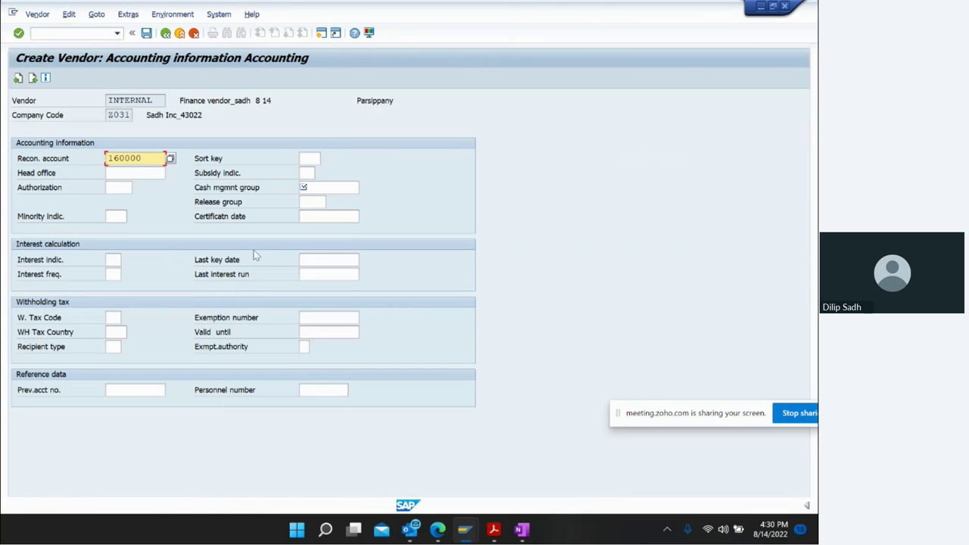
left_click(317, 191)
key("BackSpace")
key("Down")
key("Return")
key("Return")
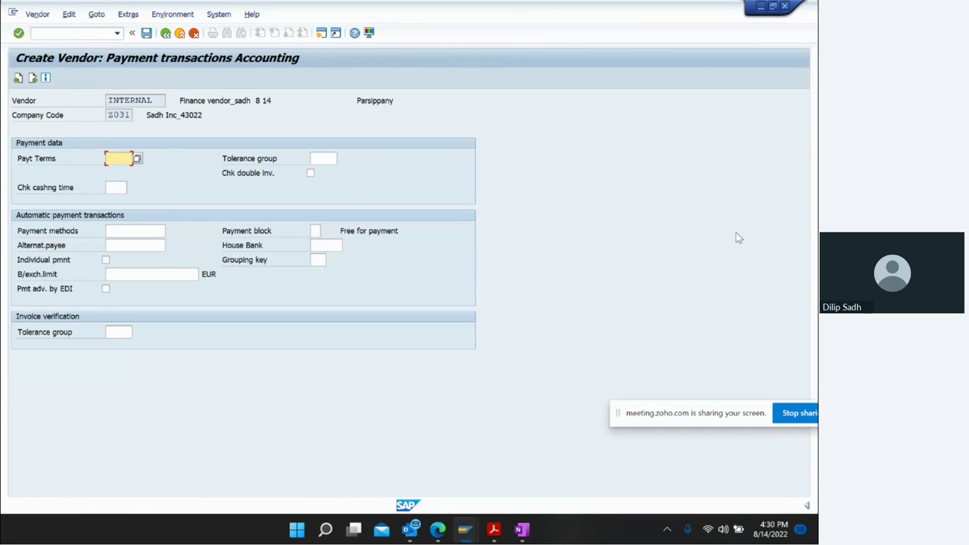
Set payment terms /N, house bank 1000 and payment method S for the vendor, and save the vendor record.
type("/N")
left_click(331, 241)
type("1000")
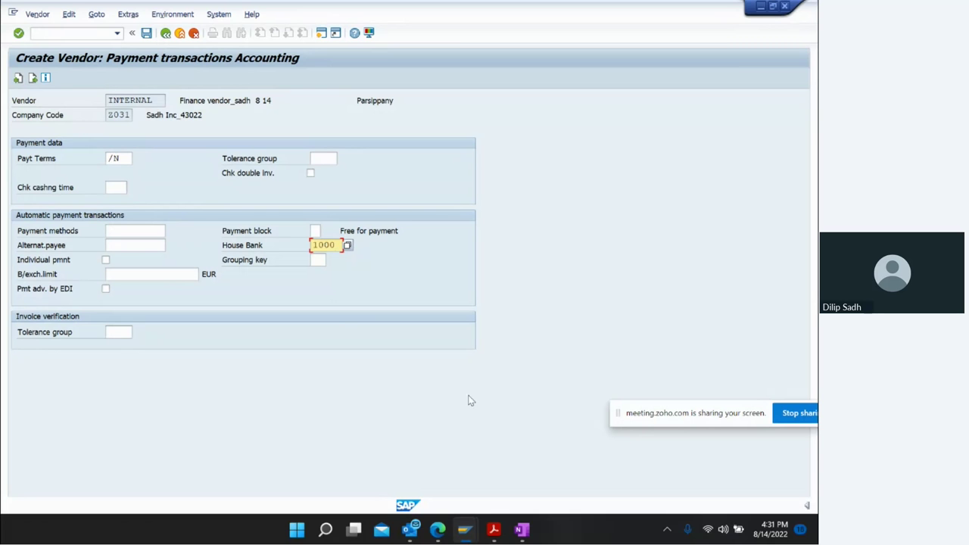
left_click(118, 231)
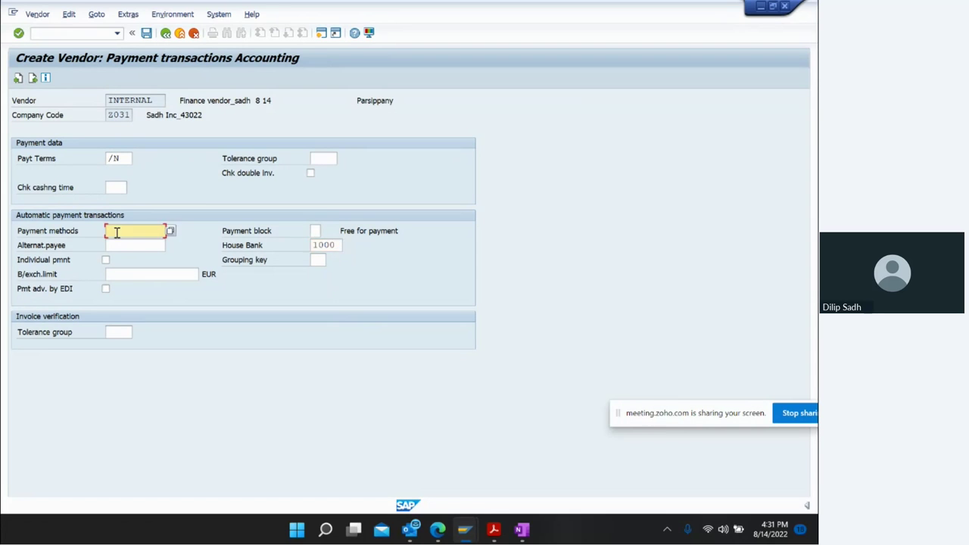
type("S")
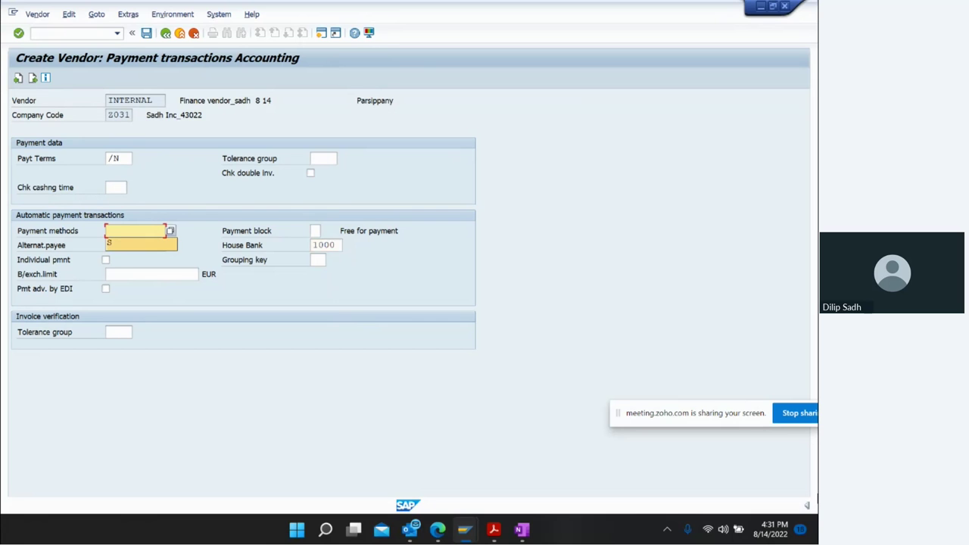
key("Down")
key("Return")
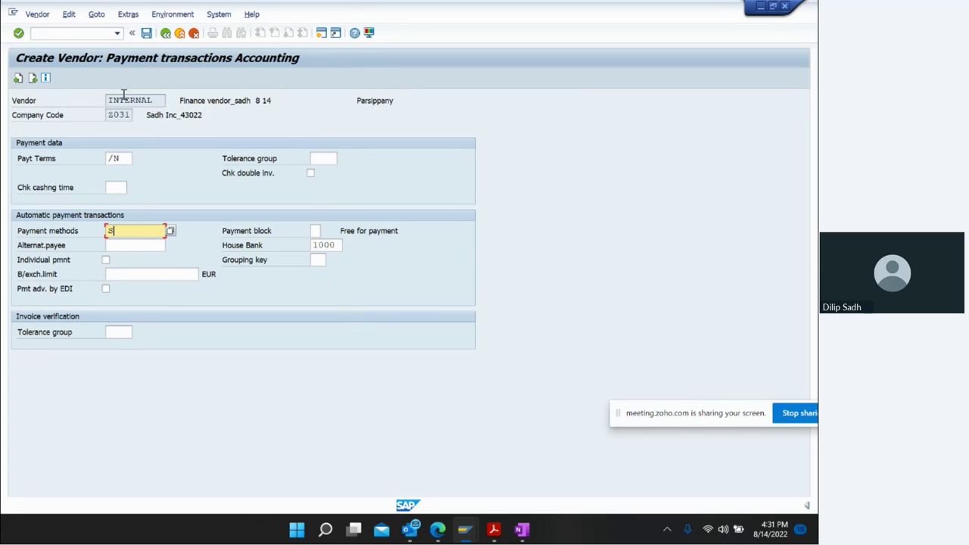
left_click(146, 35)
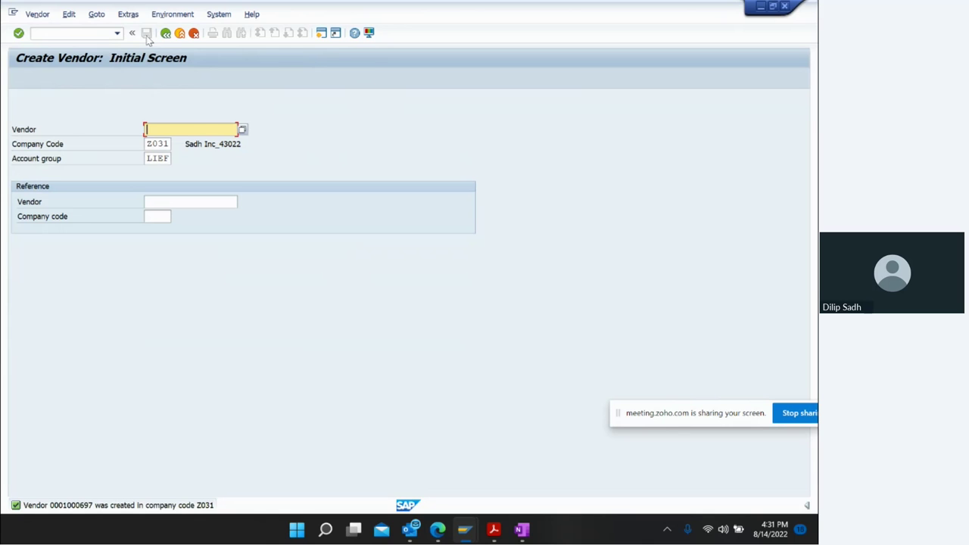
Display the new vendor, switch to OneNote and add the sub-bullet "Created a vendor ... FK01...." followed by the vendor number.
left_click(38, 15)
left_click(45, 56)
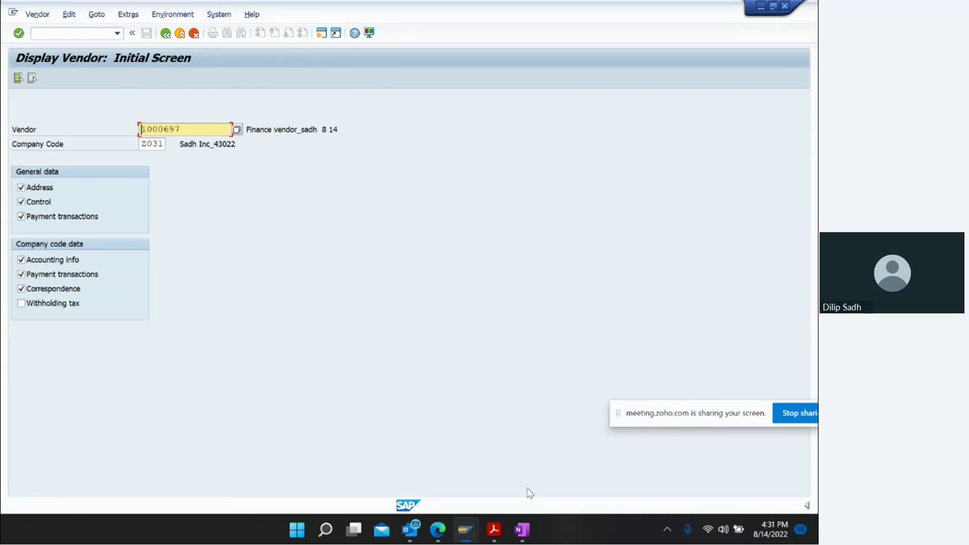
left_click(521, 533)
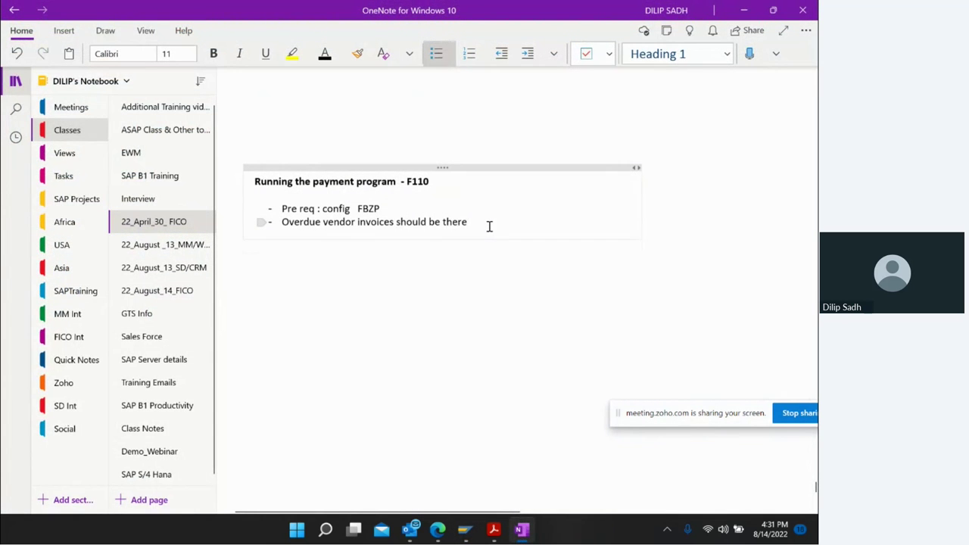
key("Return")
left_click(527, 54)
type("Created a vendor")
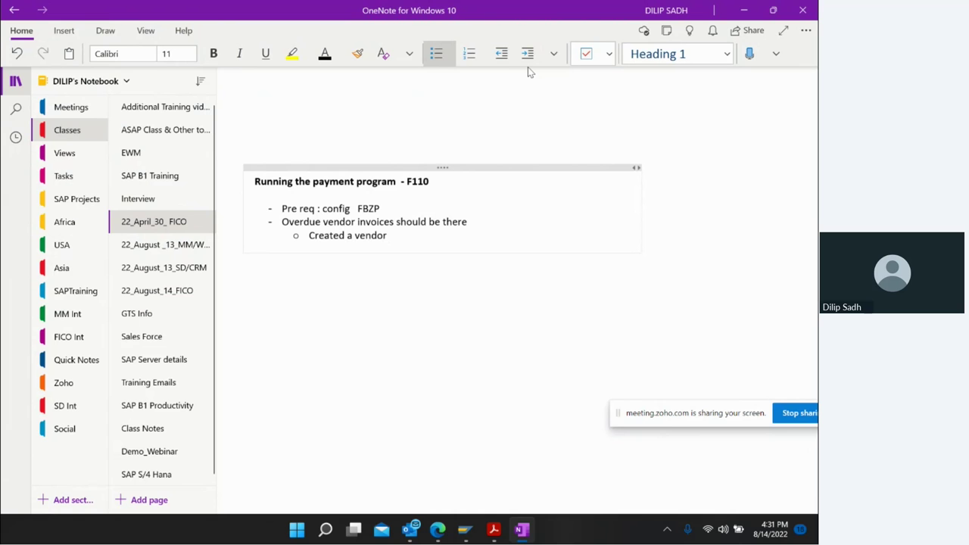
type(" ... FK01....")
type("1000697")
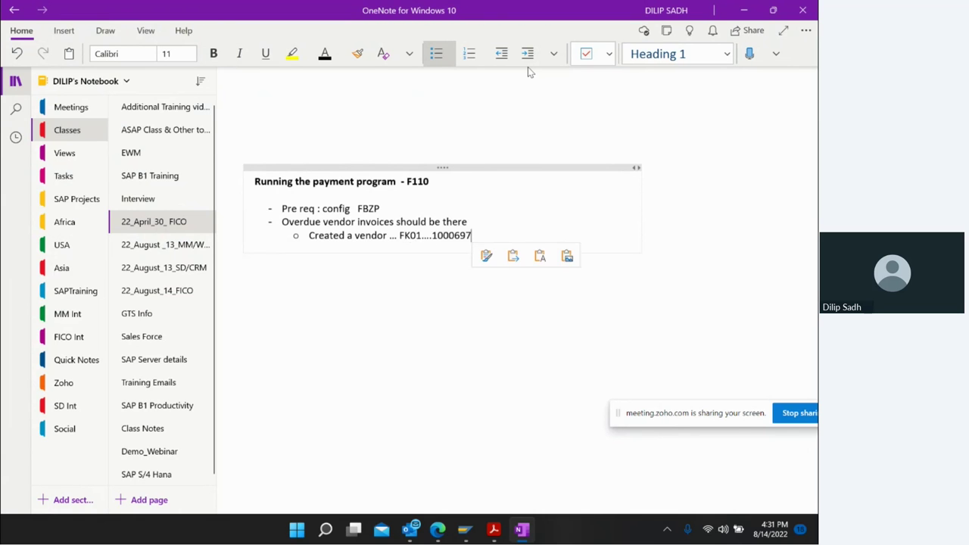
Add a second sub-bullet reading "Post vendor 2 invoices ... FB60" to the payment program notes.
key("Return")
type("Cr")
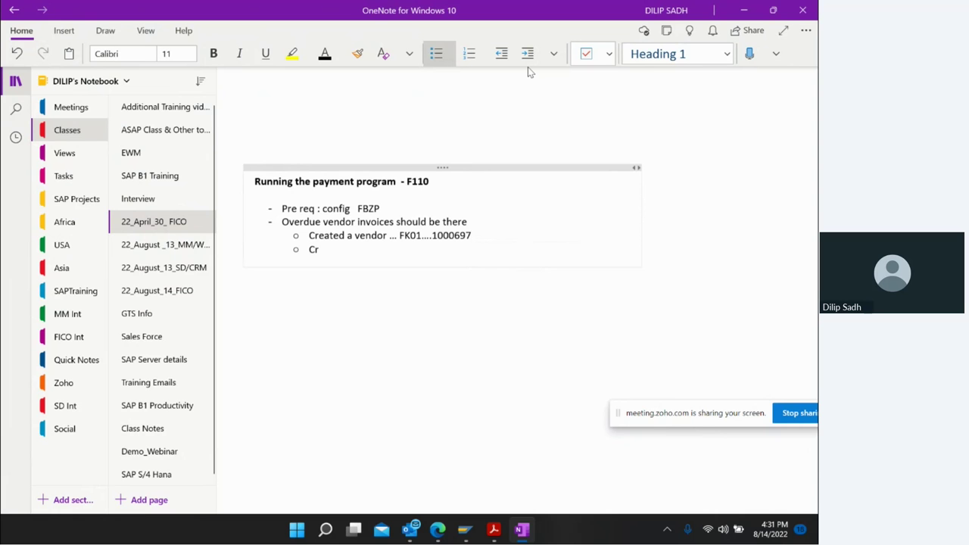
key("BackSpace")
key("BackSpace")
type("Post vendor 2 invoices ... FB6")
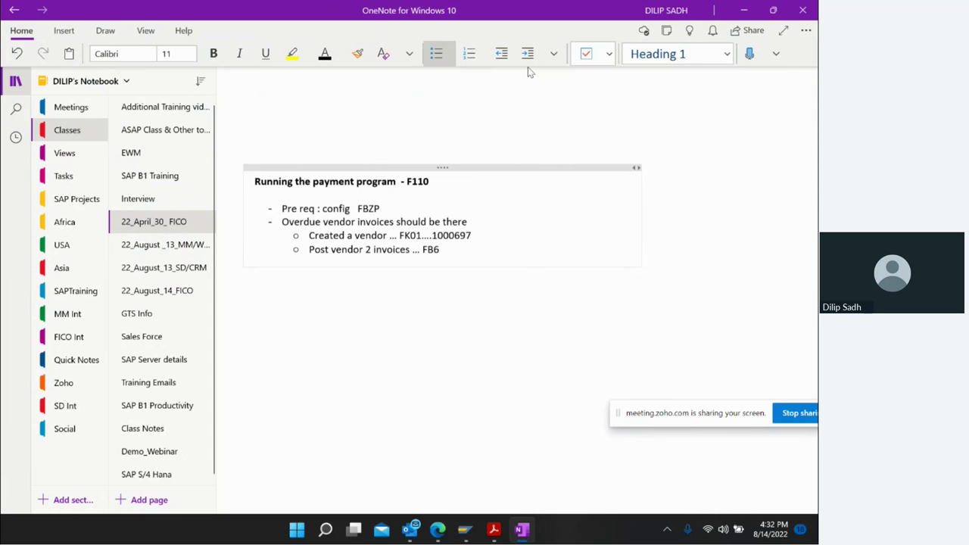
type("0")
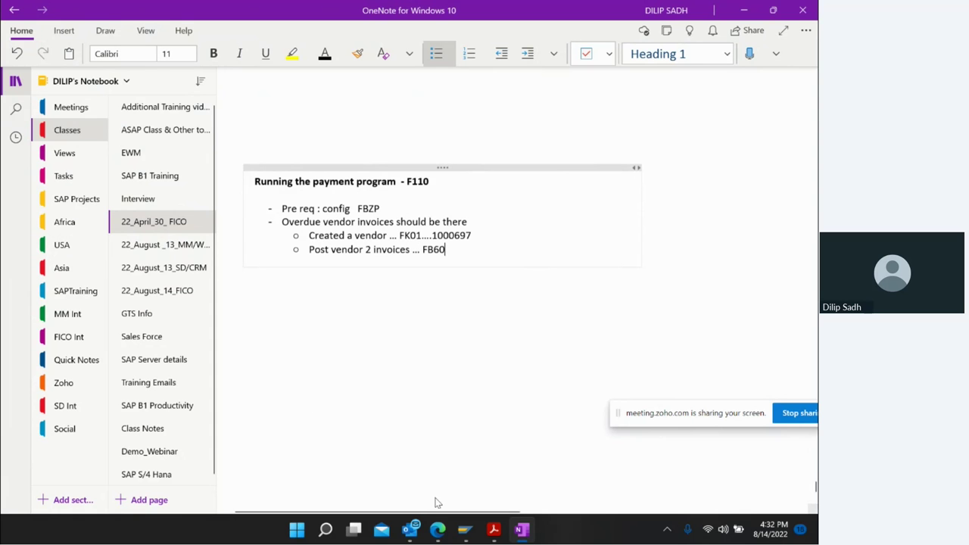
Switch back to SAP, leave the vendor display and open vendor invoice entry (FB60) under Accounts Payable document entry.
mouse_move(465, 530)
left_click(510, 493)
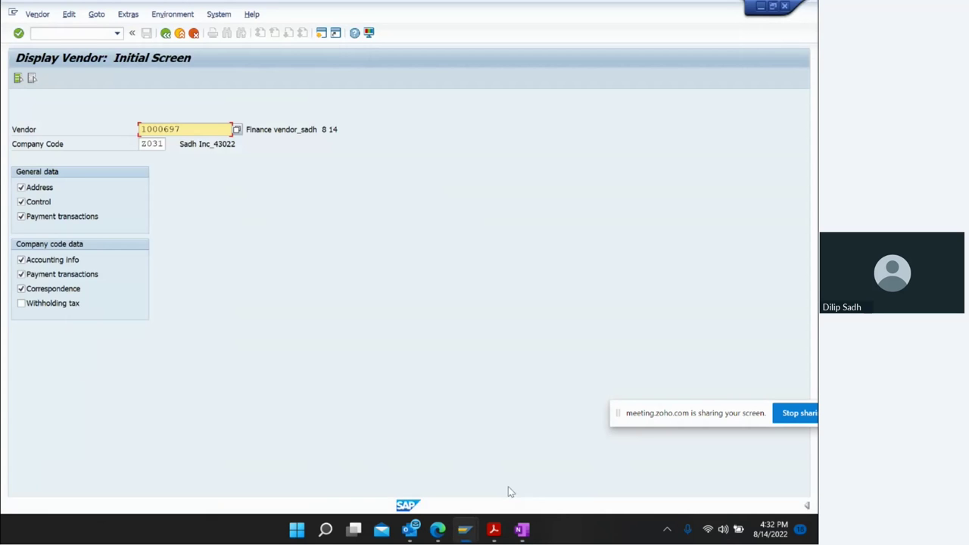
left_click(167, 34)
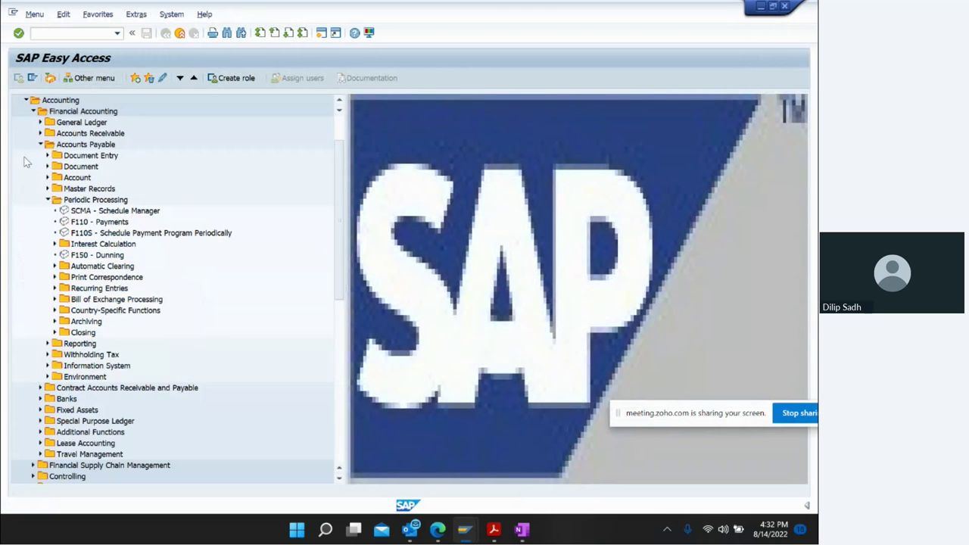
left_click(48, 200)
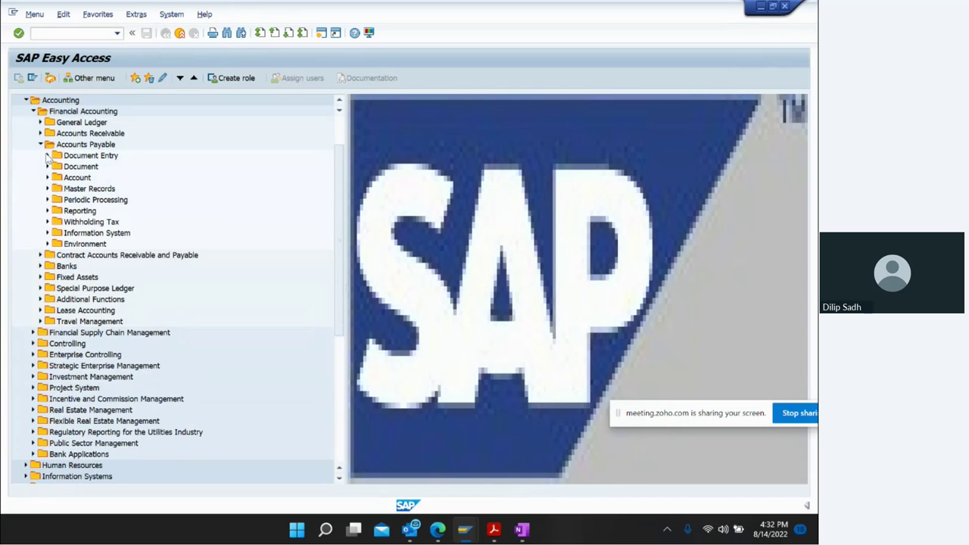
left_click(47, 156)
left_click(112, 167)
double_click(114, 168)
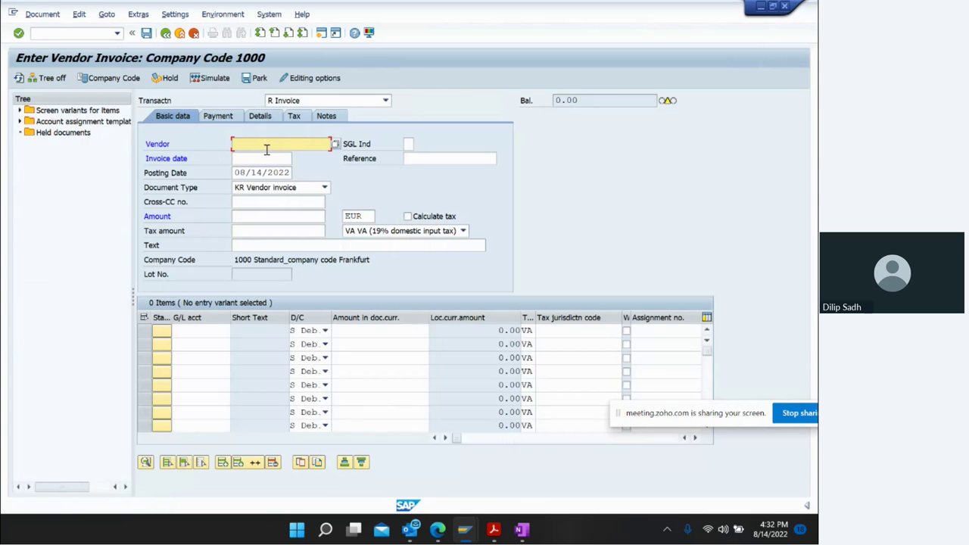
Try to enter the new vendor's invoice in company code 1000 with invoice and posting dates 08/10/2022 and amount 1000.
type("1000697")
left_click(279, 160)
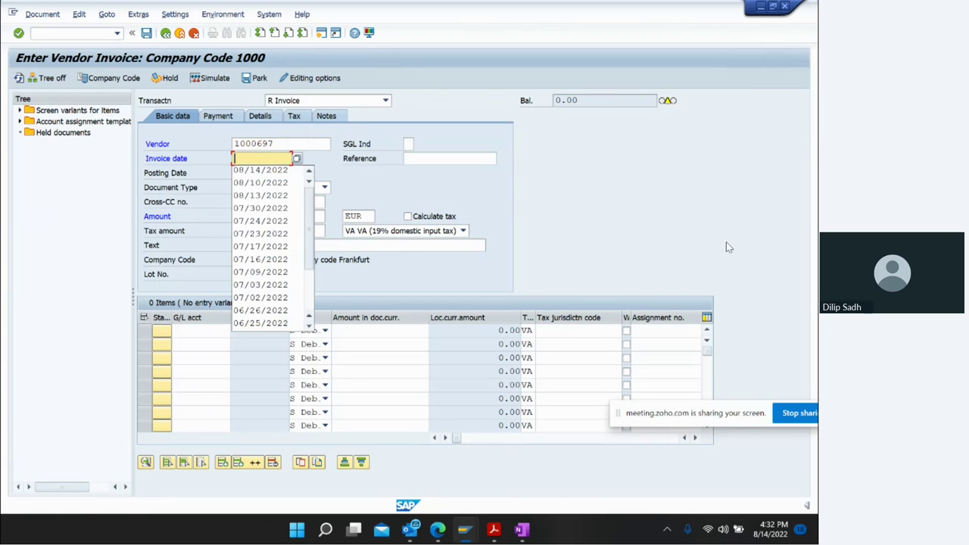
key("Down")
key("Down")
key("Return")
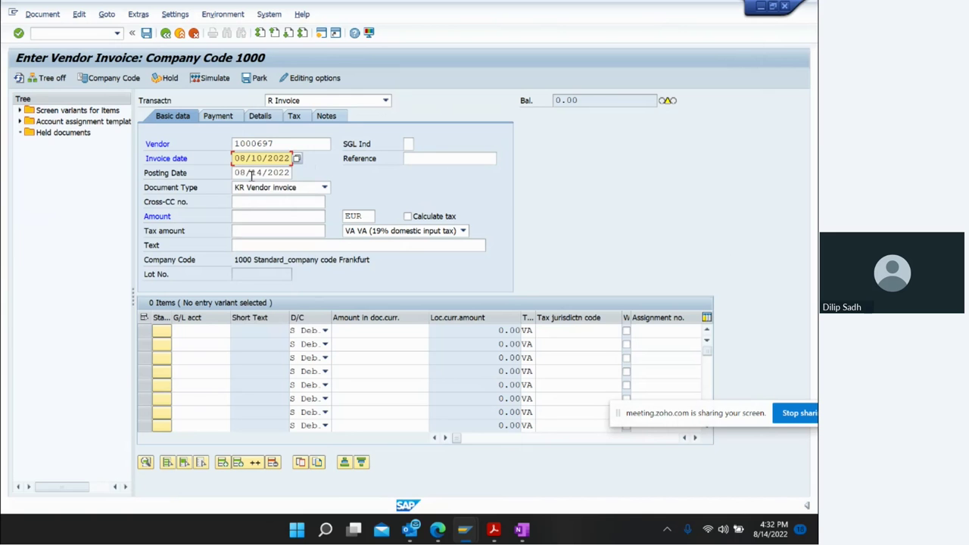
left_click_drag(237, 173, 371, 182)
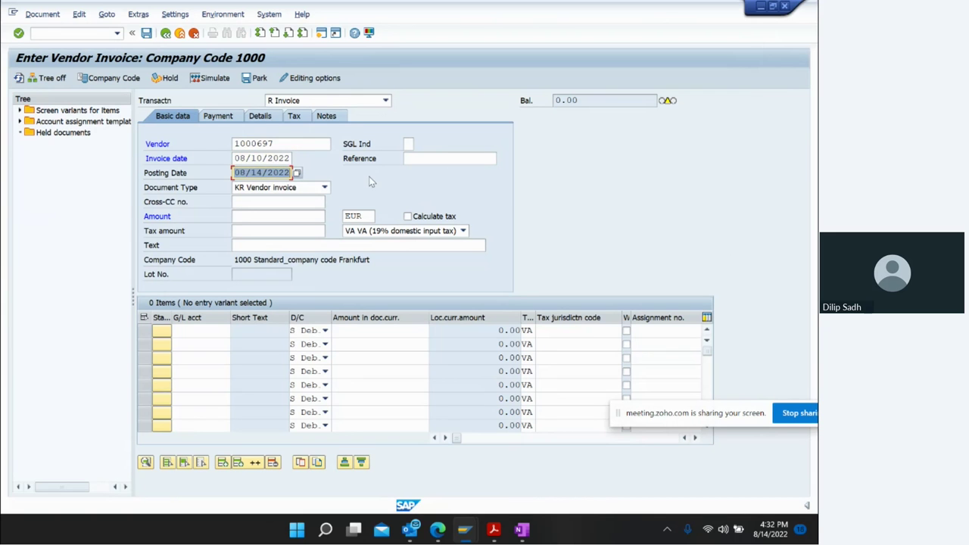
key("BackSpace")
key("Down")
key("Down")
key("Return")
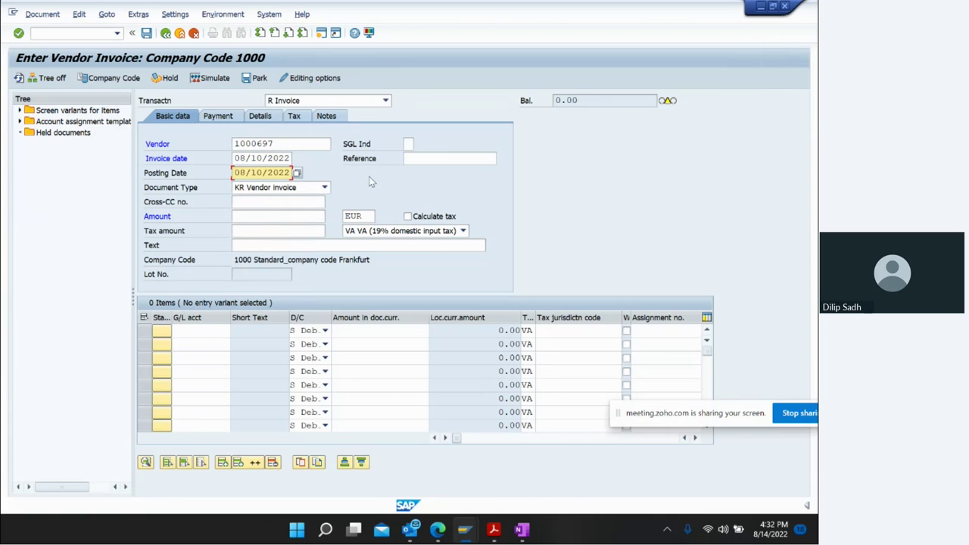
left_click(251, 216)
type("1000")
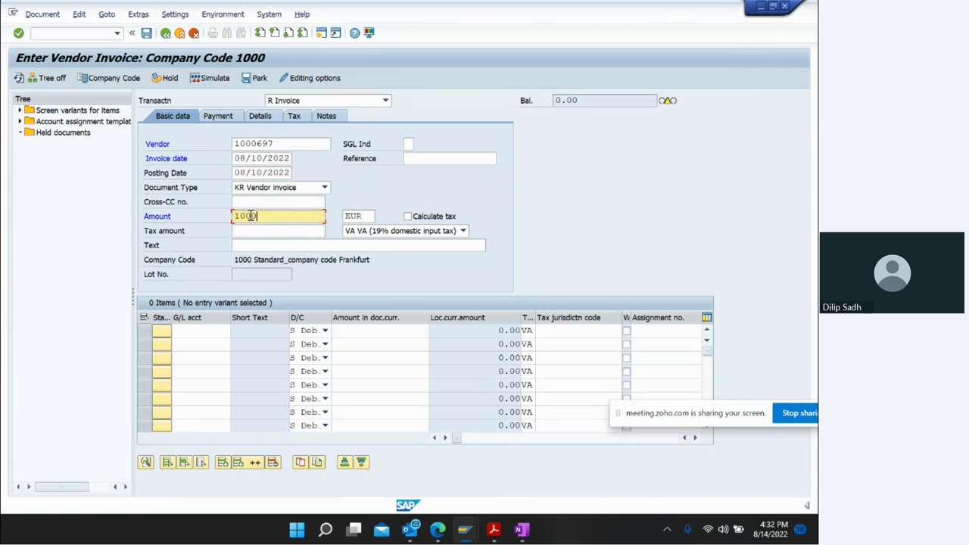
key("Return")
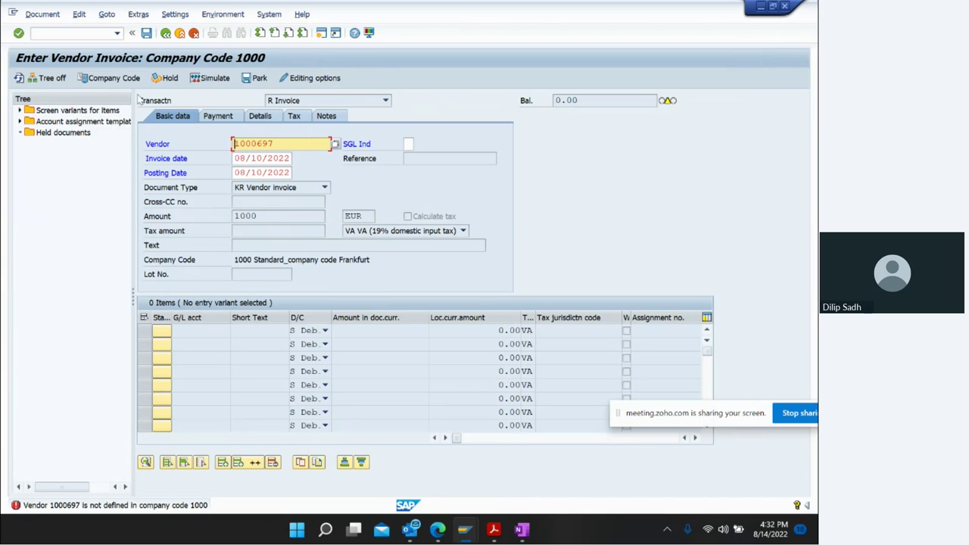
Change the company code for the invoice entry to Z031.
left_click(110, 78)
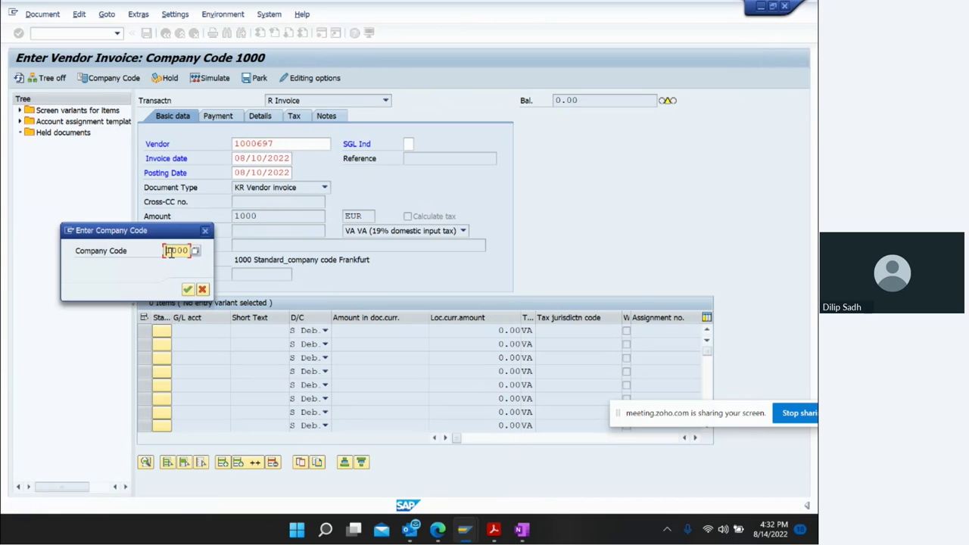
left_click_drag(168, 251, 231, 244)
type("Z031")
key("Return")
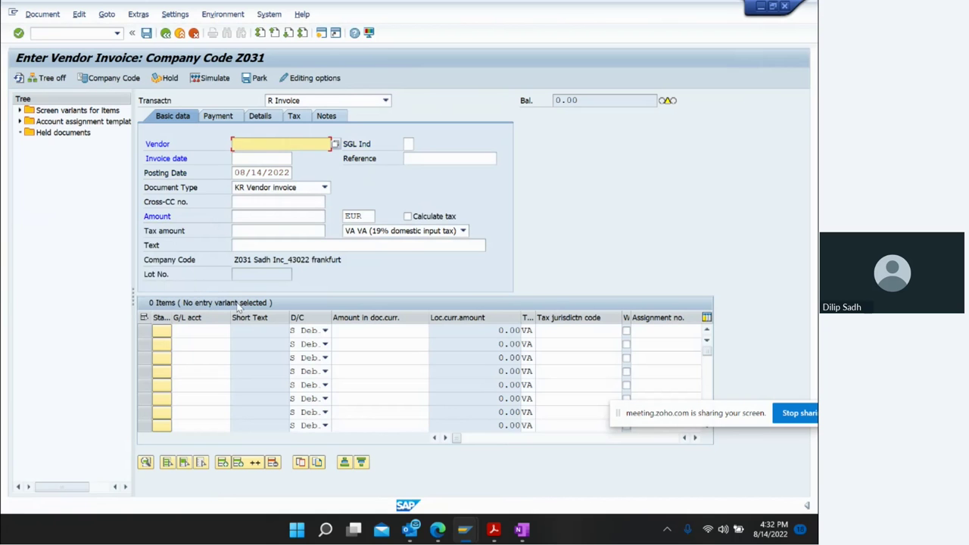
Enter the new vendor's number and set both the invoice date and the posting date to 08/10/2022.
type("1000697")
key("Tab")
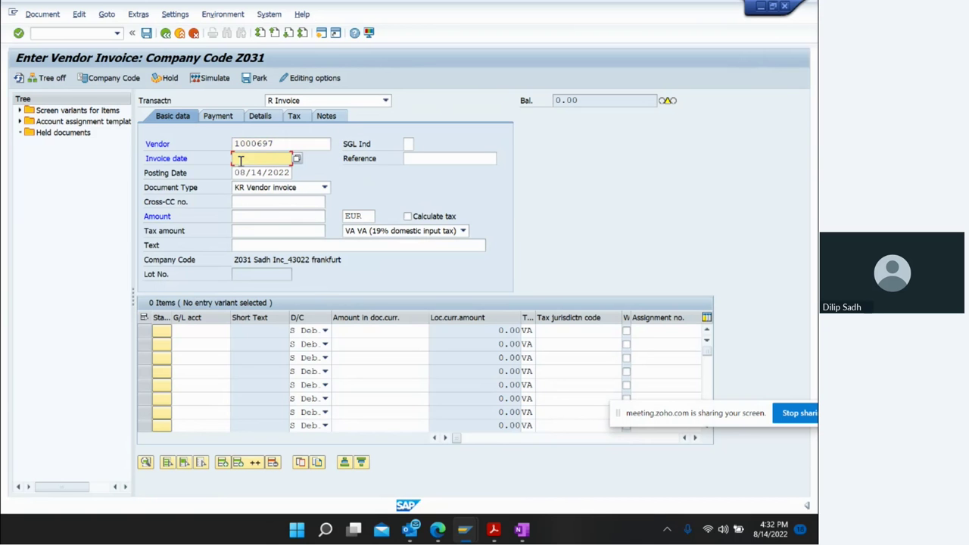
key("Down")
key("Return")
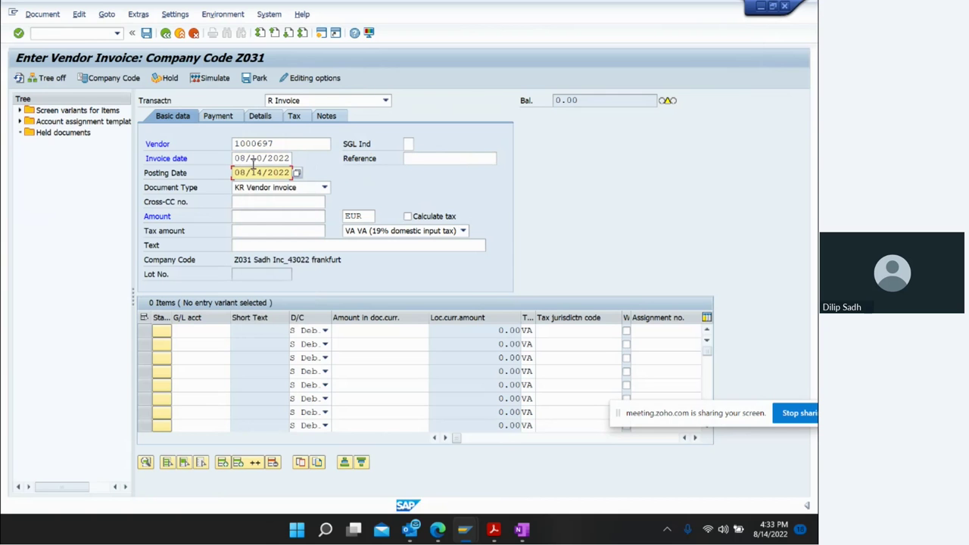
key("shift+End")
key("Delete")
key("Down")
key("Return")
Set the invoice amount to 1000 EUR and the text to "Invoice for Purchase".
left_click(242, 216)
type("1000")
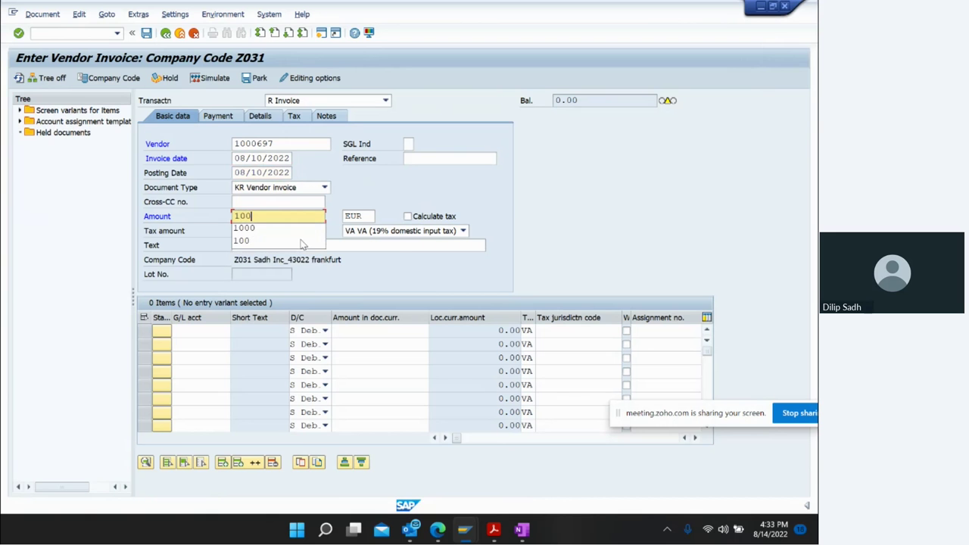
left_click(296, 248)
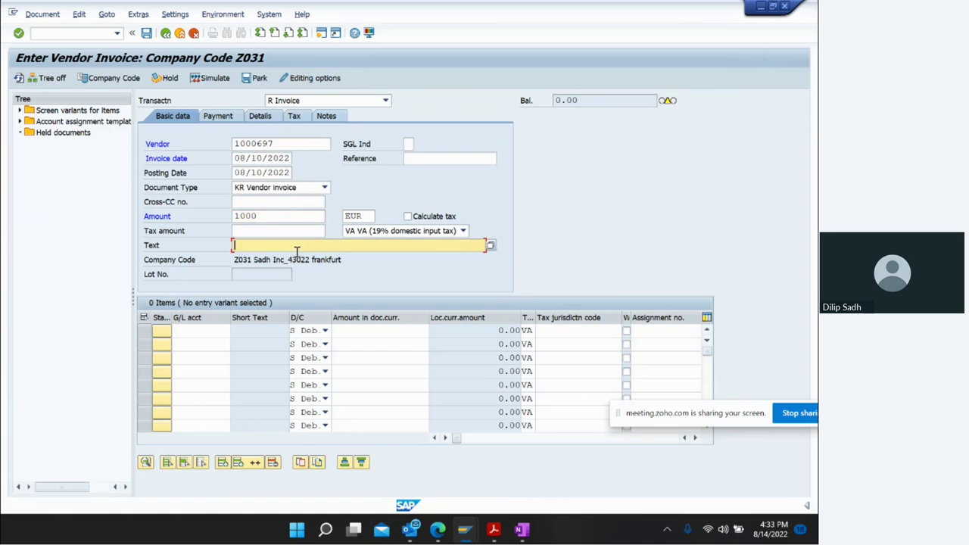
left_click(296, 247)
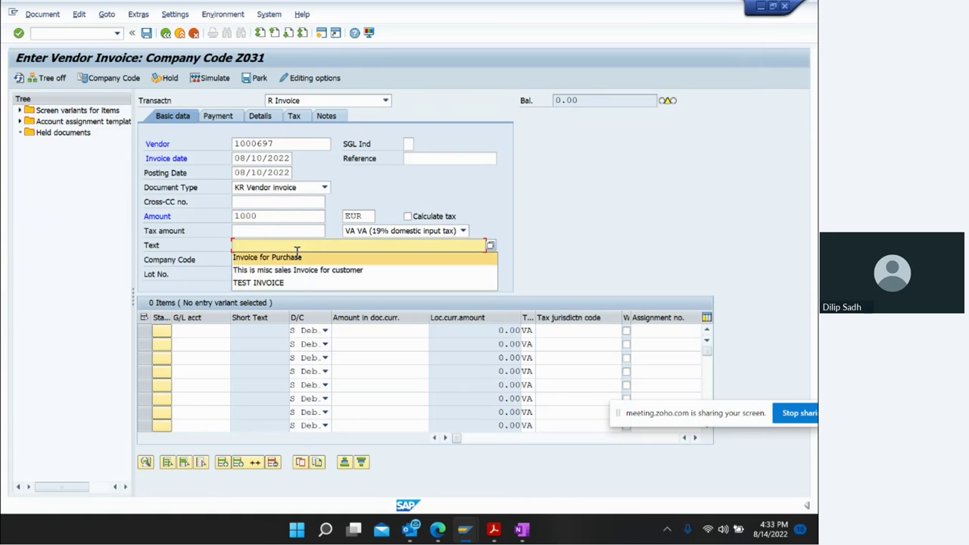
left_click(297, 256)
Add a debit line item for G/L account 99000046 with amount 1000 and confirm the entries through to the payment data.
left_click(201, 335)
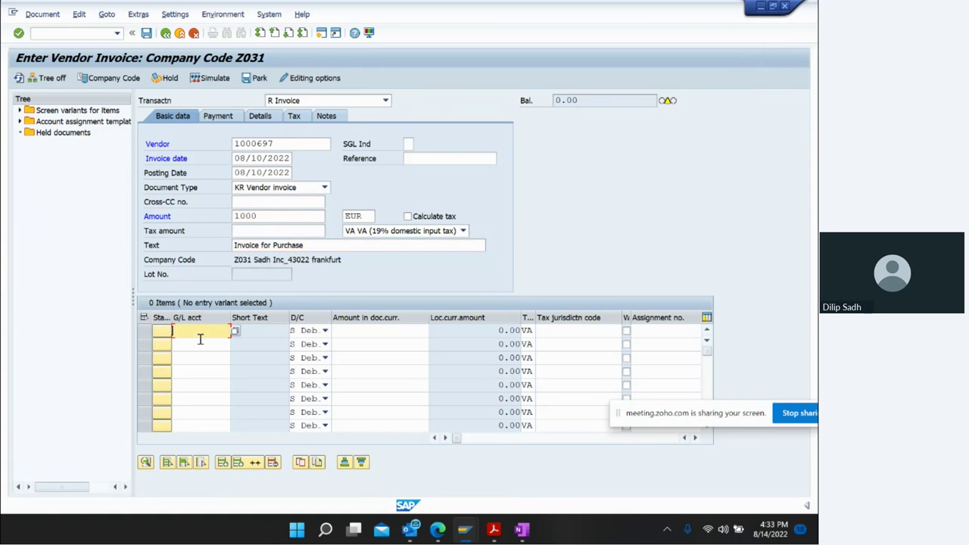
left_click(201, 339)
left_click(199, 343)
left_click(362, 334)
left_click(362, 334)
left_click(361, 341)
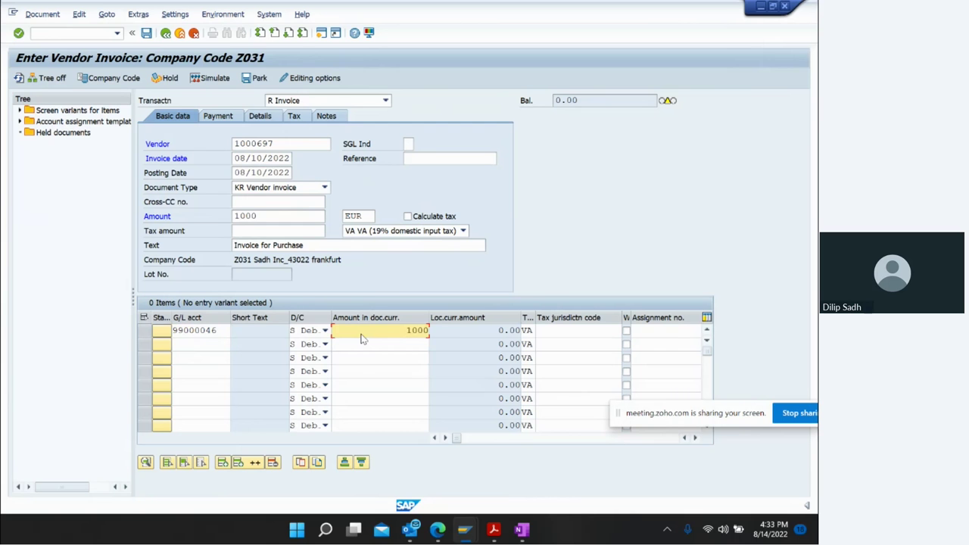
key("Return")
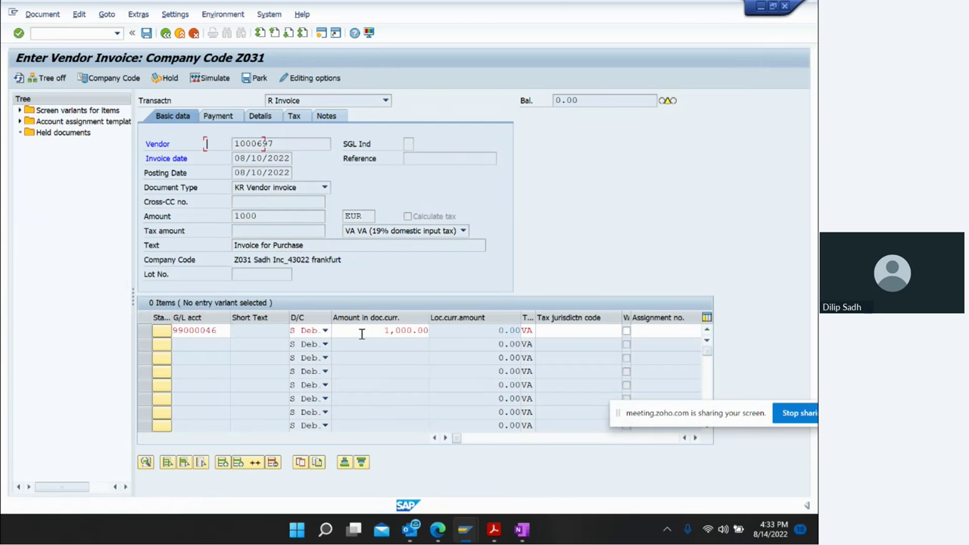
key("Return")
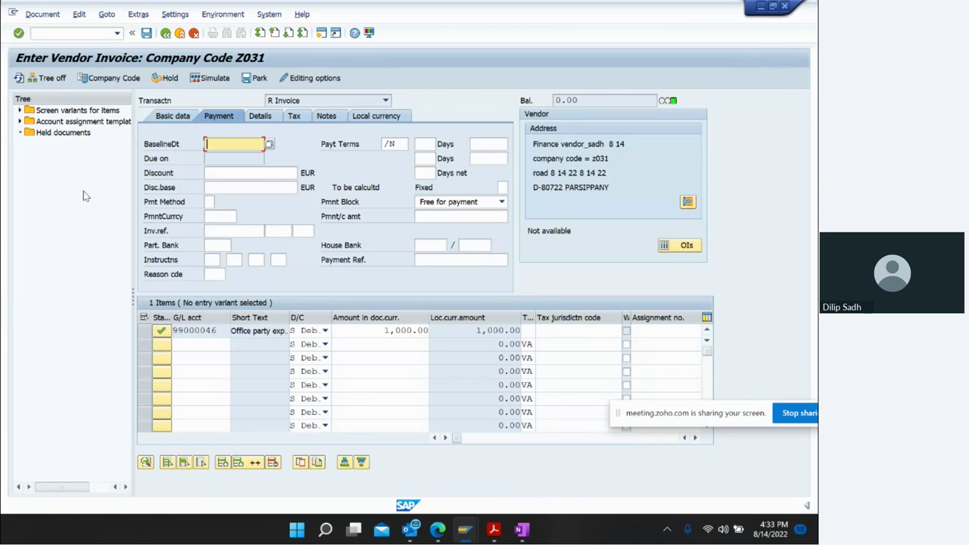
Set the baseline date to 08/10/2022, accept the past due date and post the first invoice.
type("08/10/2022")
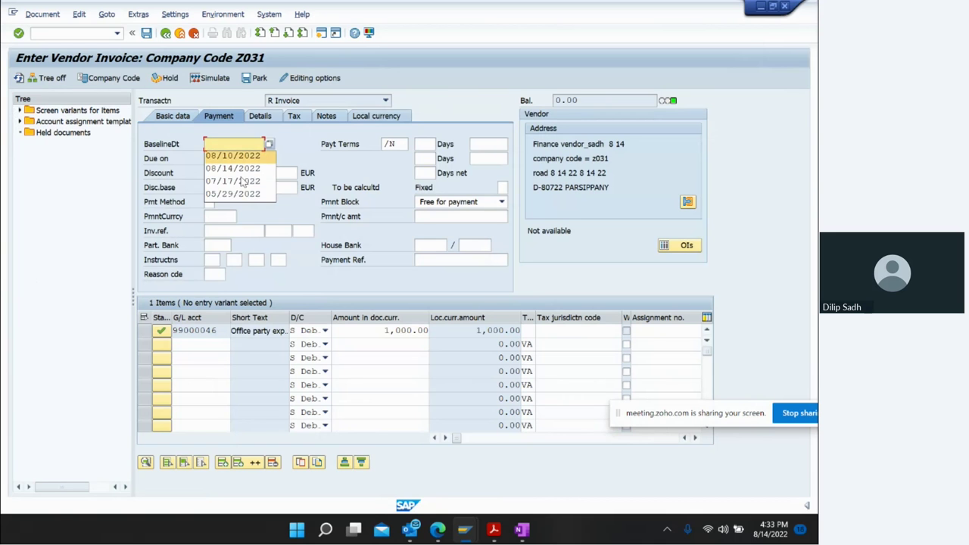
key("Return")
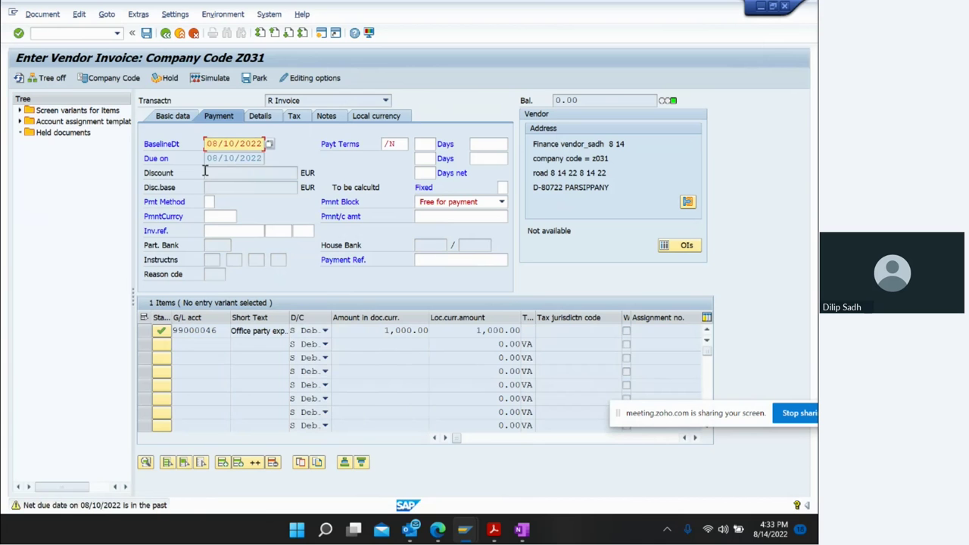
key("Return")
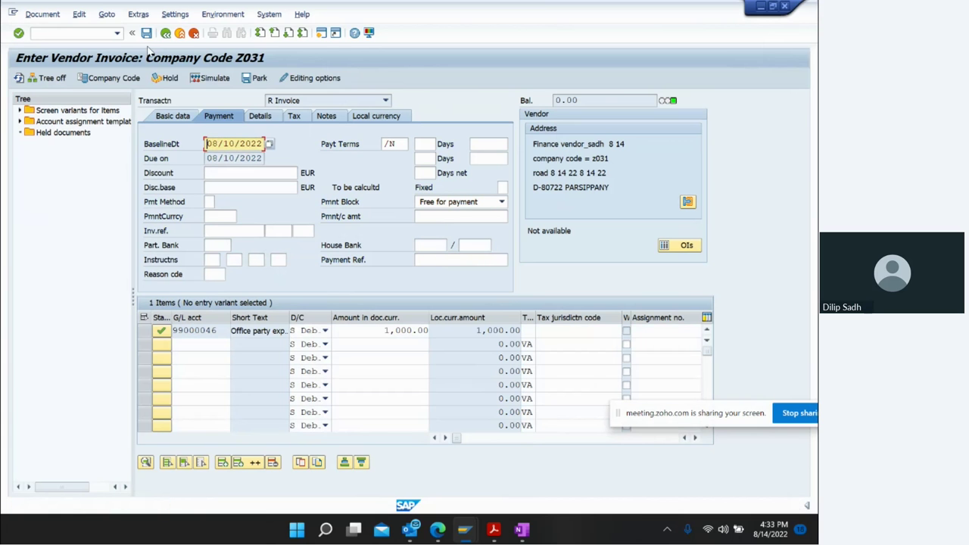
left_click(145, 34)
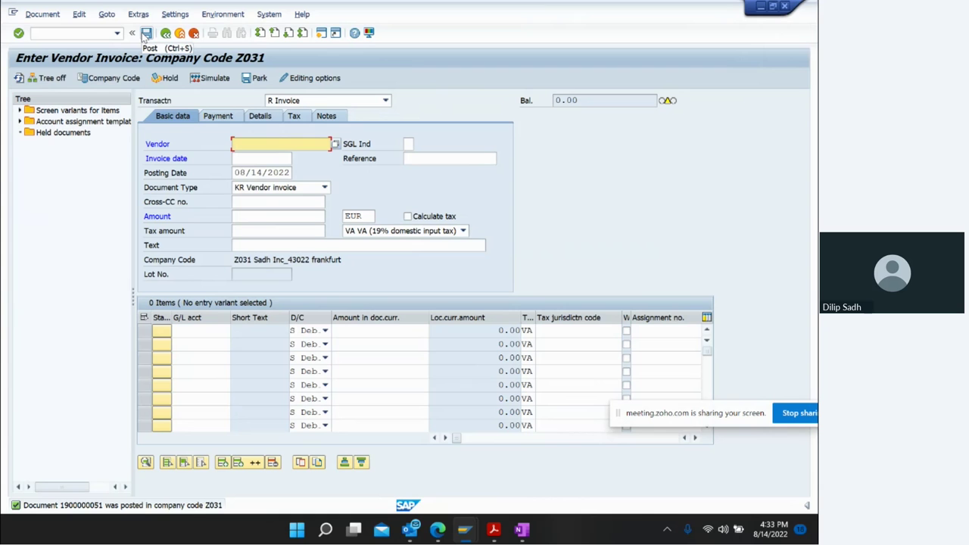
Start the second invoice for the same vendor with invoice date 08/10/2022.
key("BackSpace")
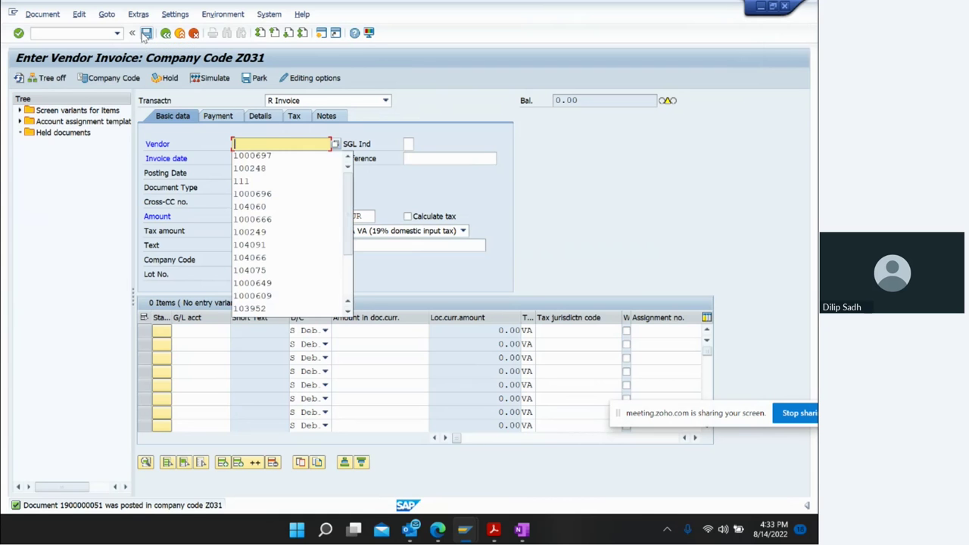
key("Down")
key("Return")
key("Tab")
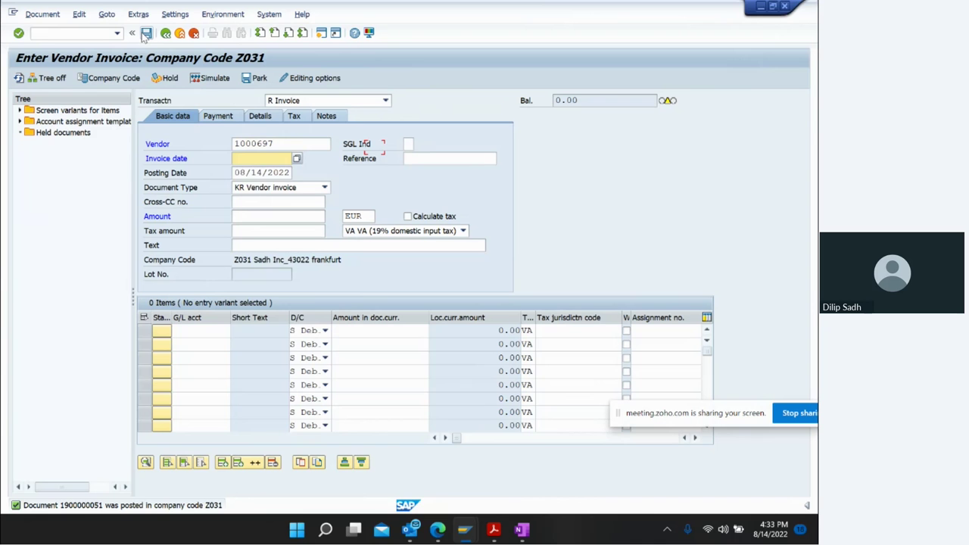
key("BackSpace")
key("Down")
key("Return")
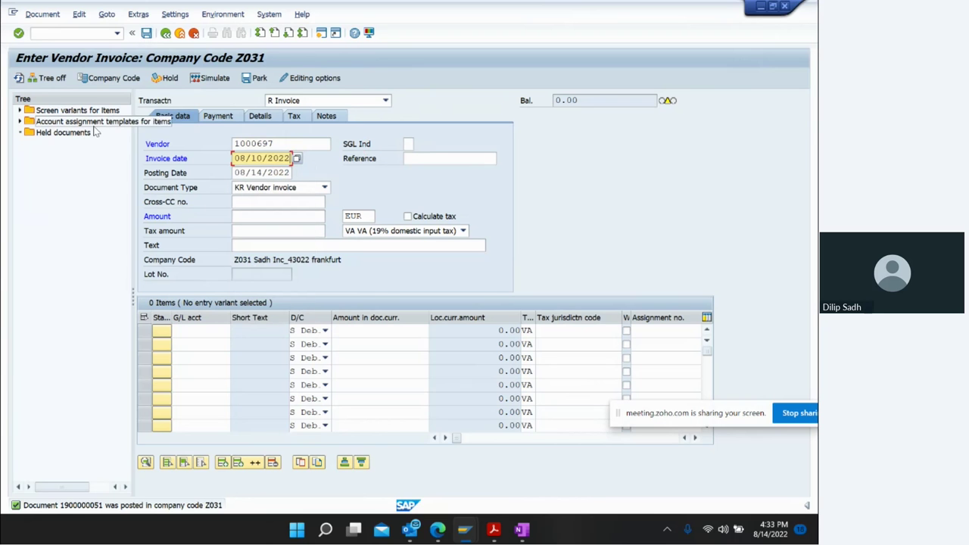
Set the second invoice's amount to 1500 EUR and its text to "Invoice for Purchase".
left_click(262, 217)
key("BackSpace")
key("Down")
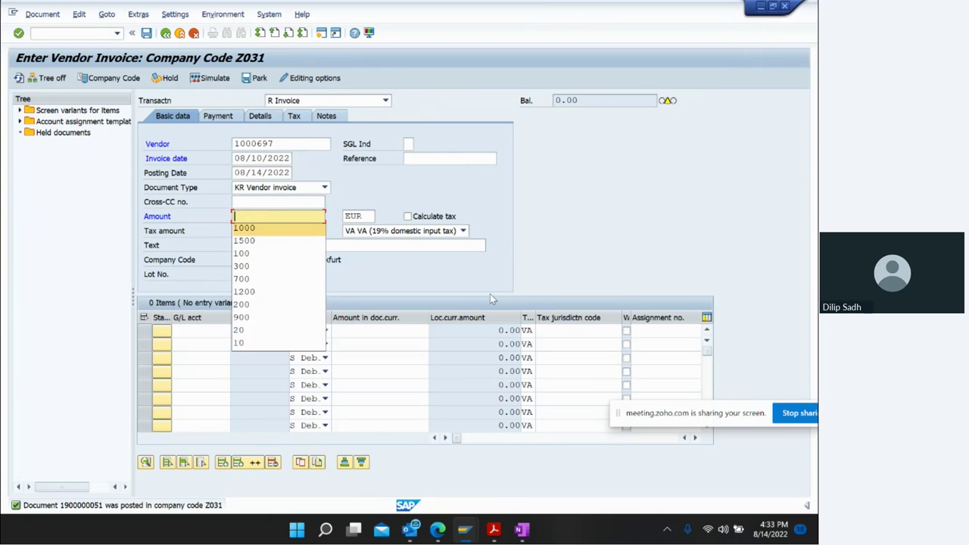
key("Down")
key("Return")
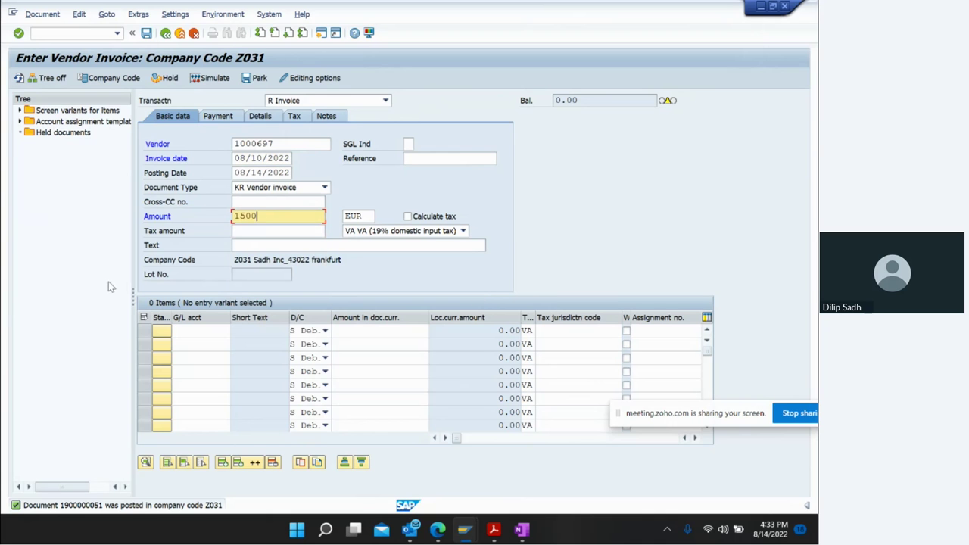
left_click(271, 245)
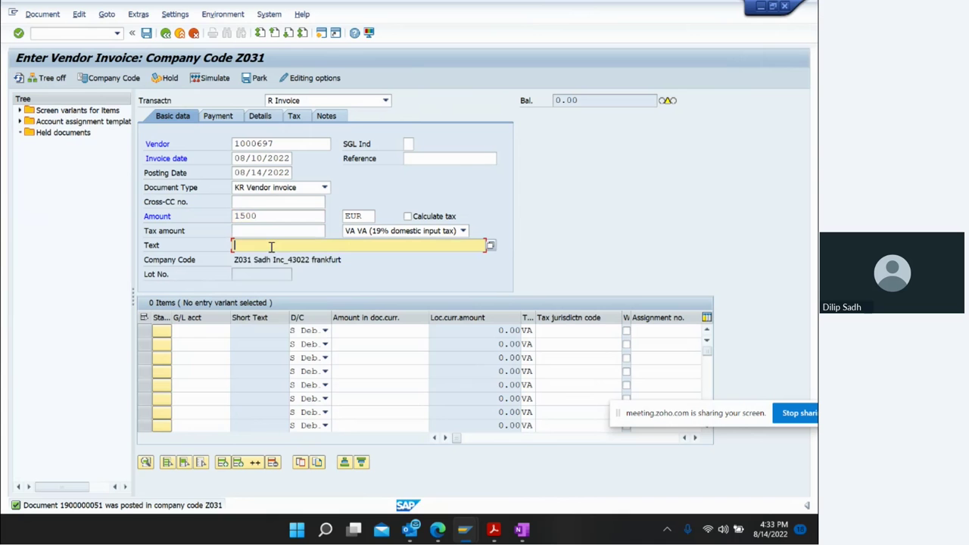
key("Down")
key("Return")
Add a debit line item for G/L account 99000046 with amount 1500 and confirm through to the second invoice's payment data.
left_click(180, 331)
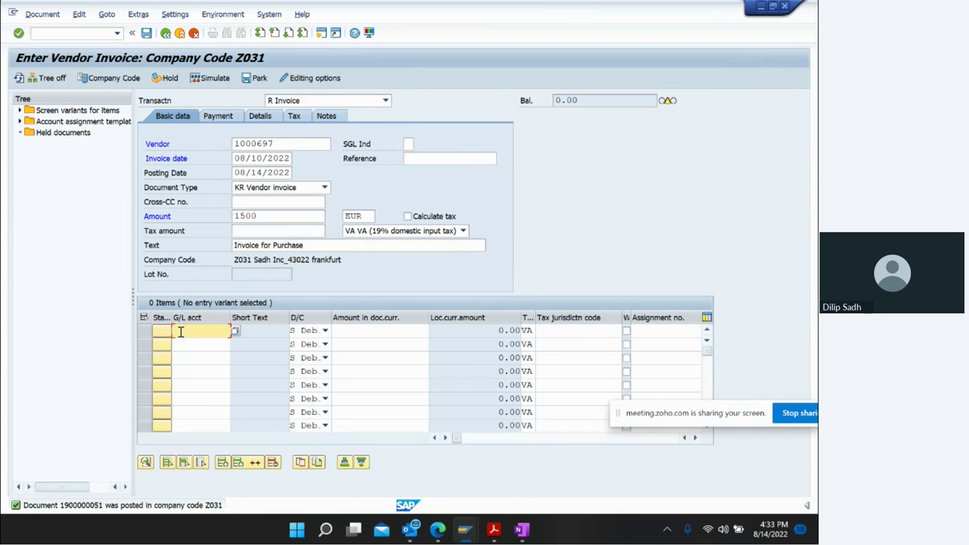
key("Return")
key("Tab")
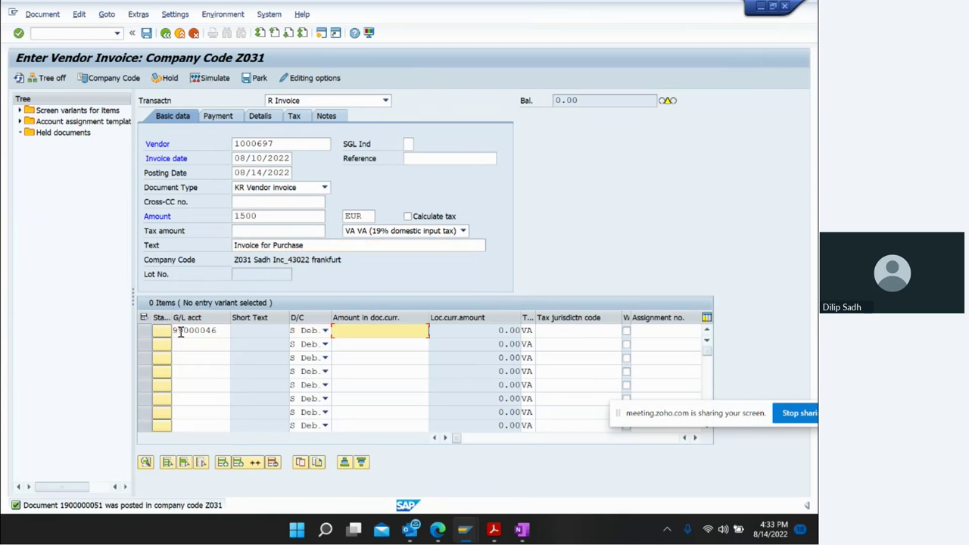
key("Down")
key("Down")
key("Return")
key("Return")
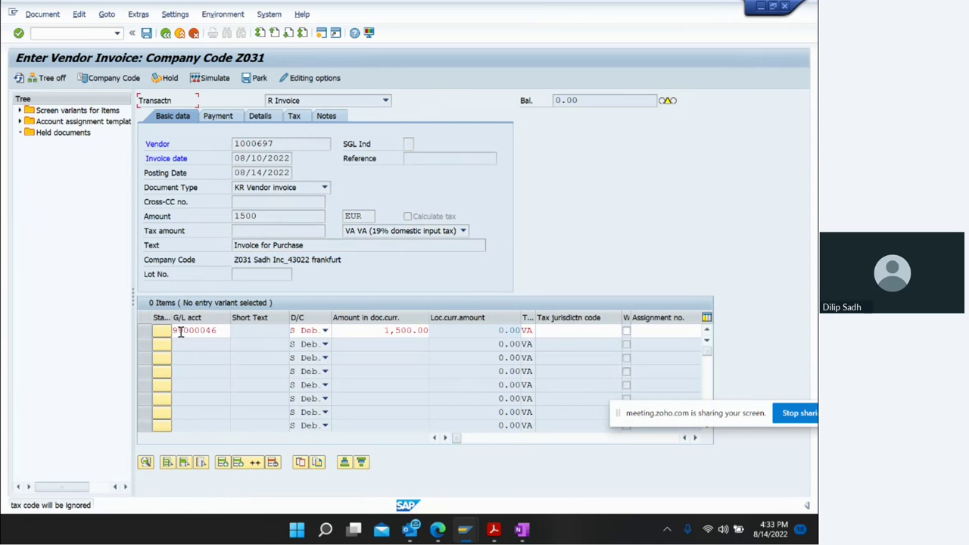
key("Return")
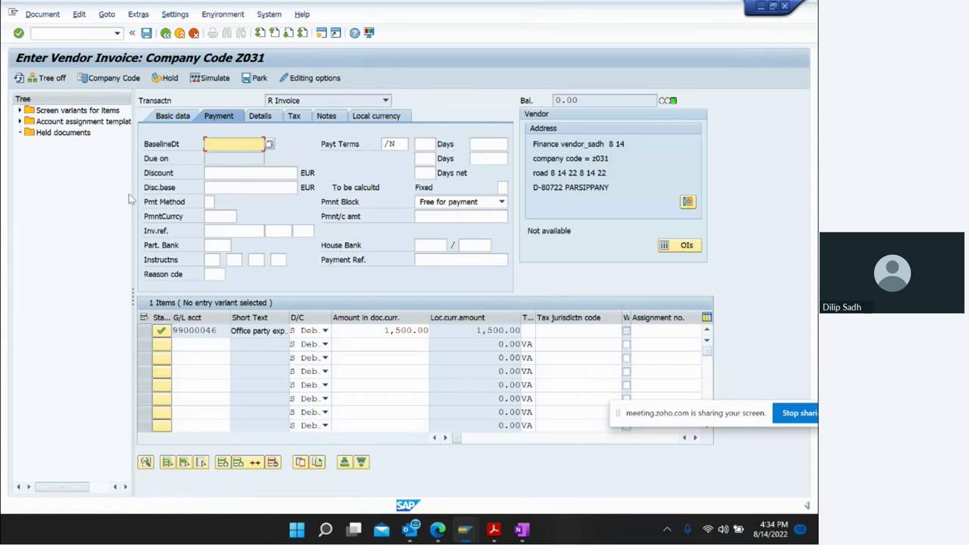
Set the second invoice's baseline date to 08/10/2022, post it and leave vendor invoice entry.
key("Down")
key("Down")
key("Return")
key("Return")
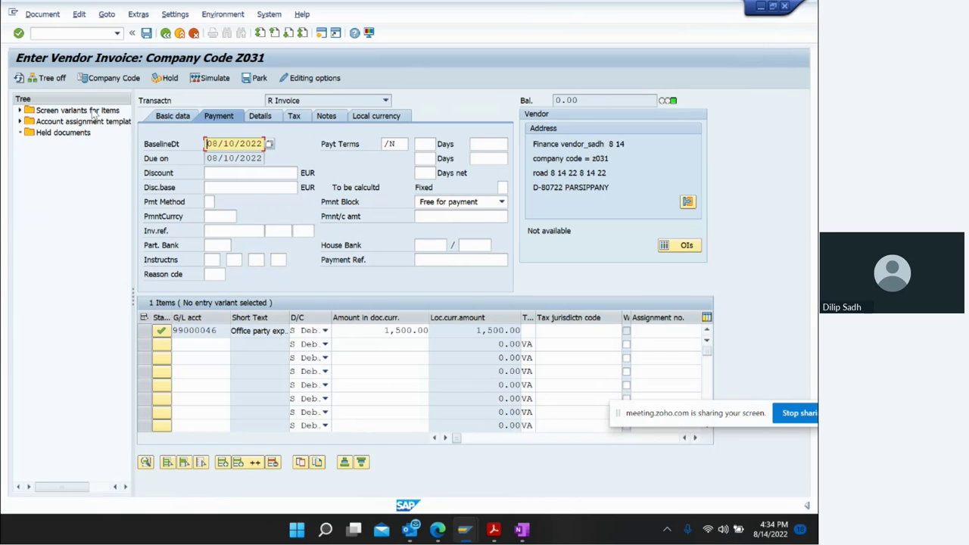
left_click(146, 32)
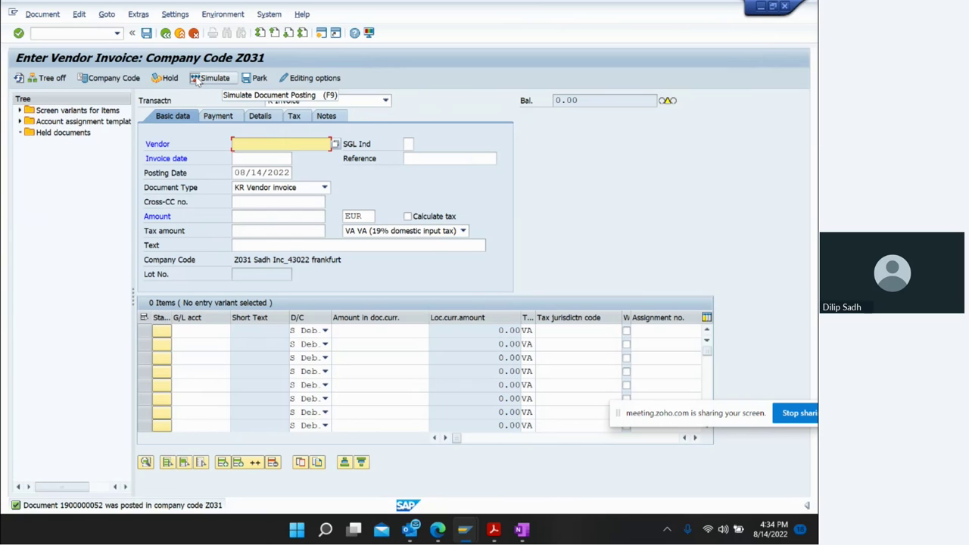
left_click(180, 34)
left_click(229, 260)
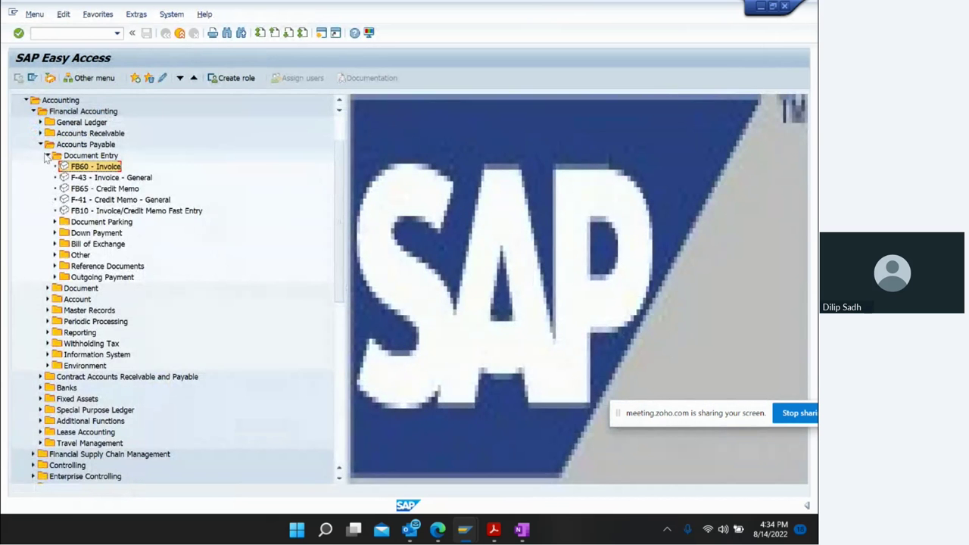
Display the new vendor's balances with FK10N for company code Z031 and fiscal year 2022, checking the vendor number in the notes.
left_click(47, 155)
left_click(78, 180)
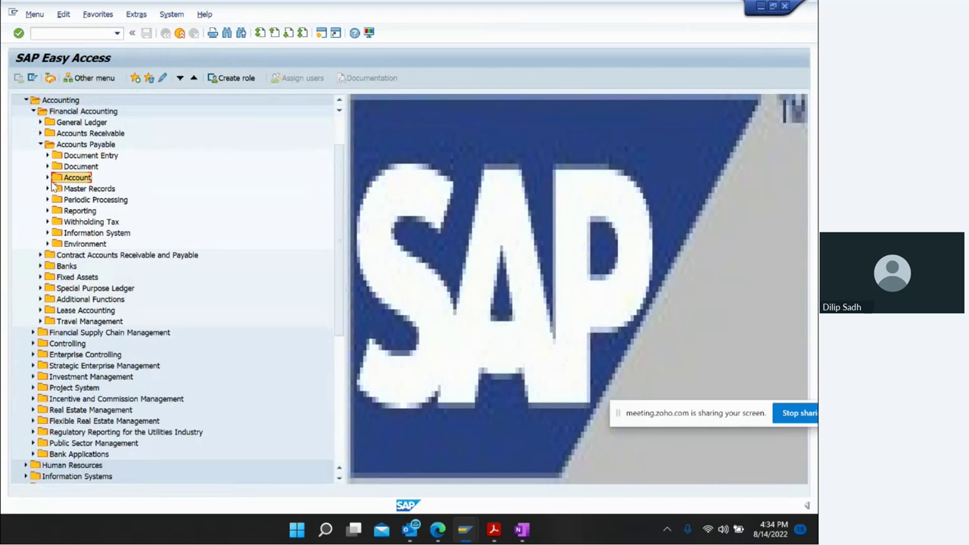
left_click(46, 180)
double_click(93, 191)
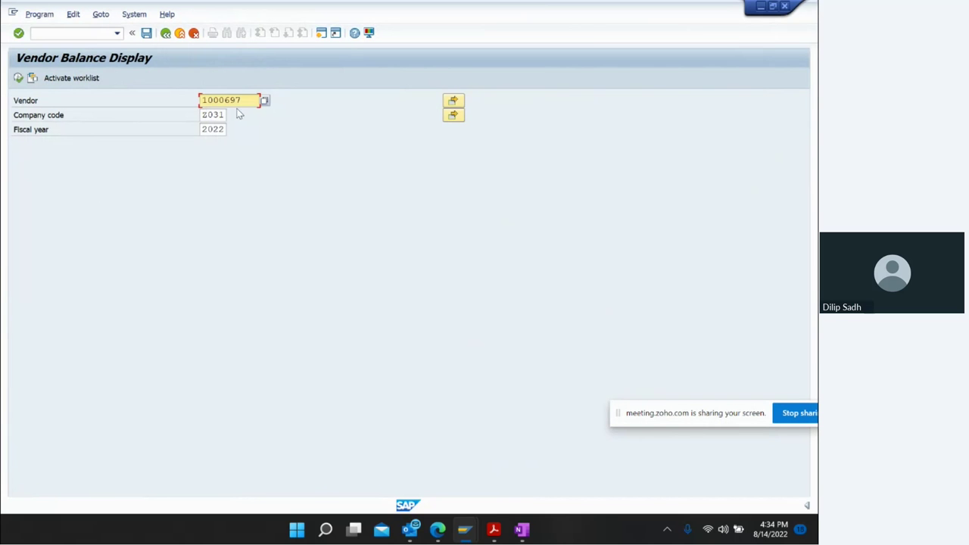
left_click(522, 530)
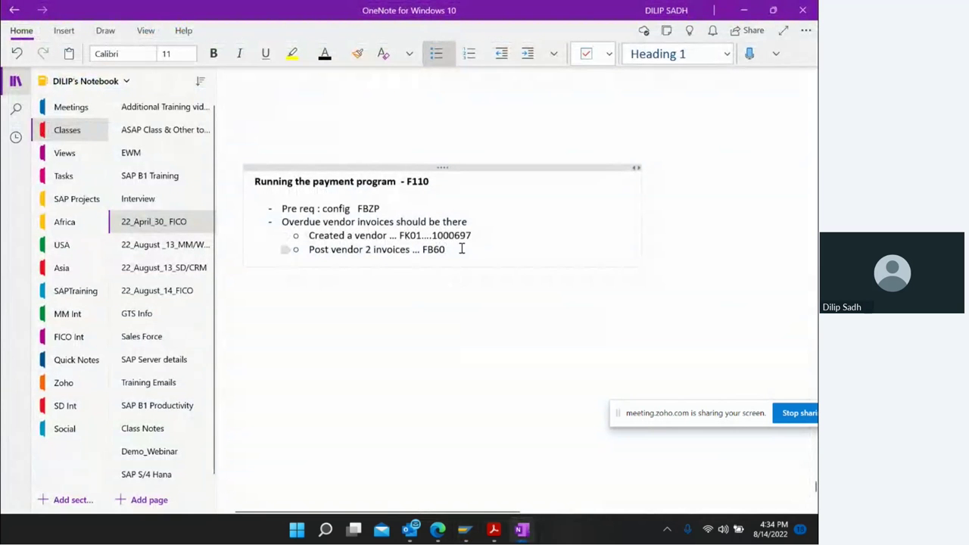
mouse_move(467, 528)
left_click(513, 485)
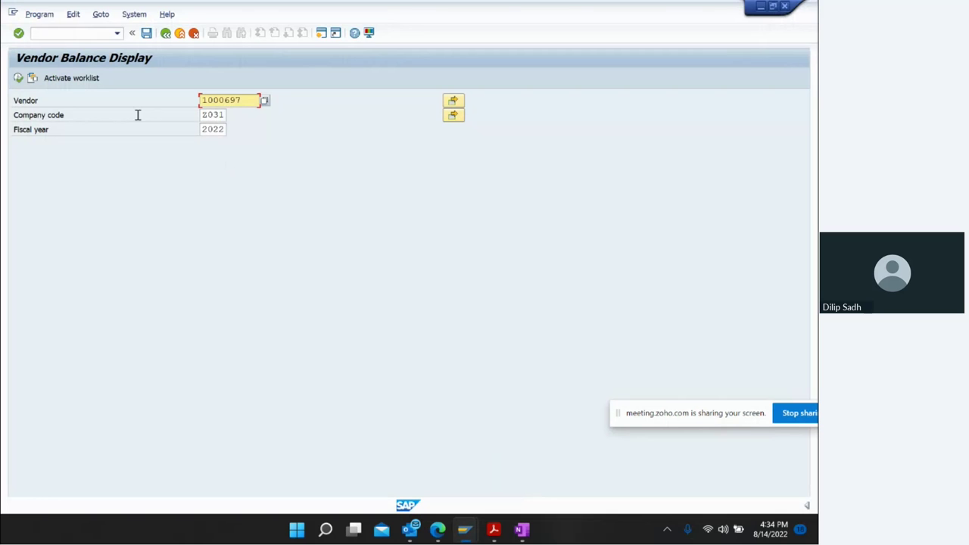
left_click(19, 78)
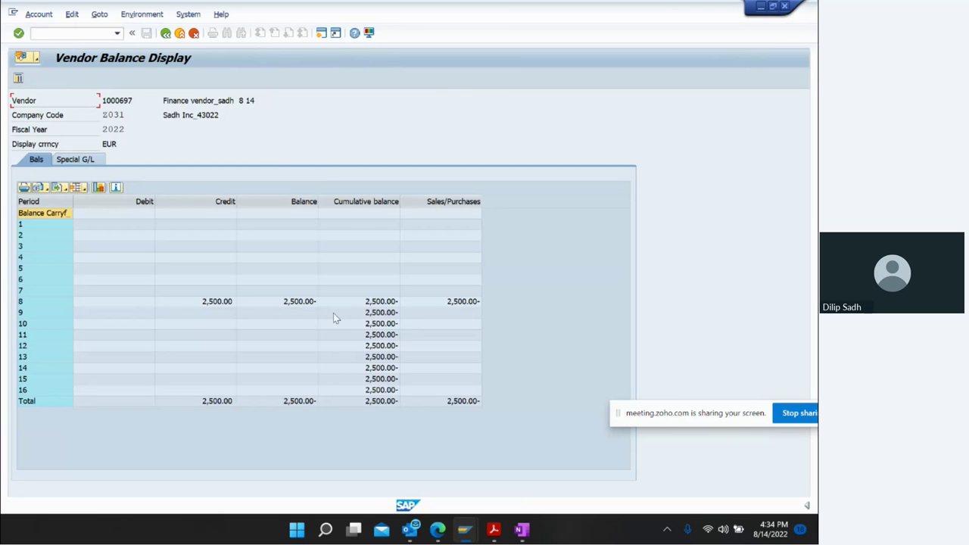
Examine the line items behind the vendor's period 8 balance, including their due dates, and return to SAP Easy Access.
double_click(292, 301)
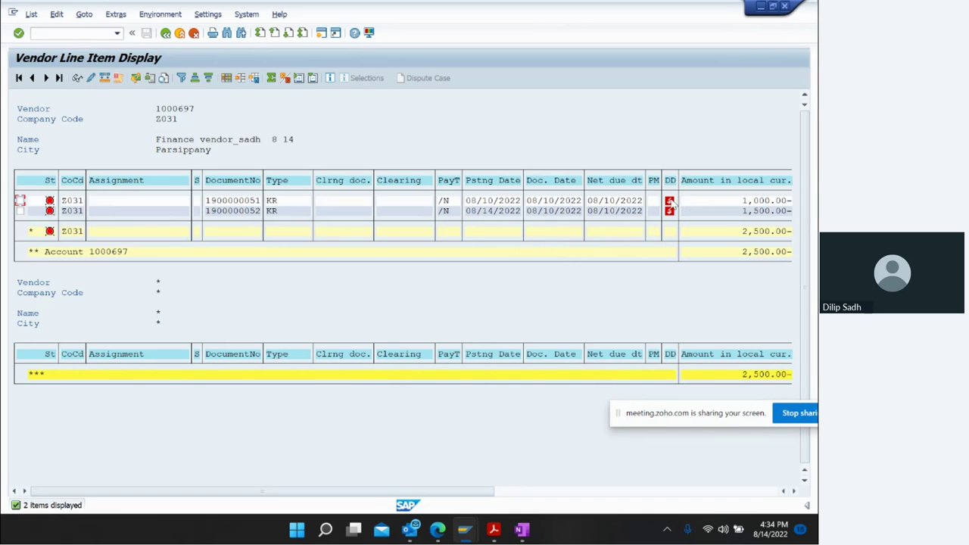
mouse_move(668, 203)
left_click(180, 33)
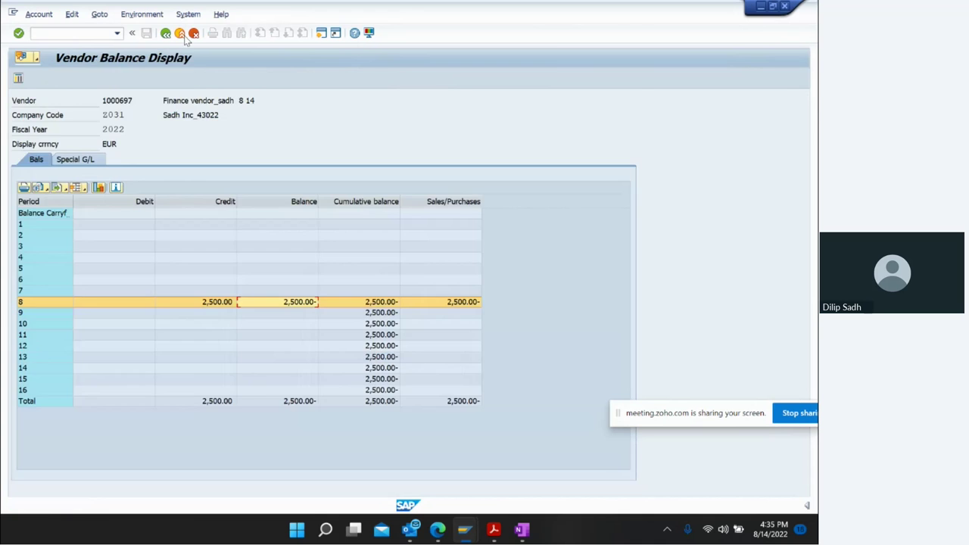
left_click(181, 33)
left_click(180, 33)
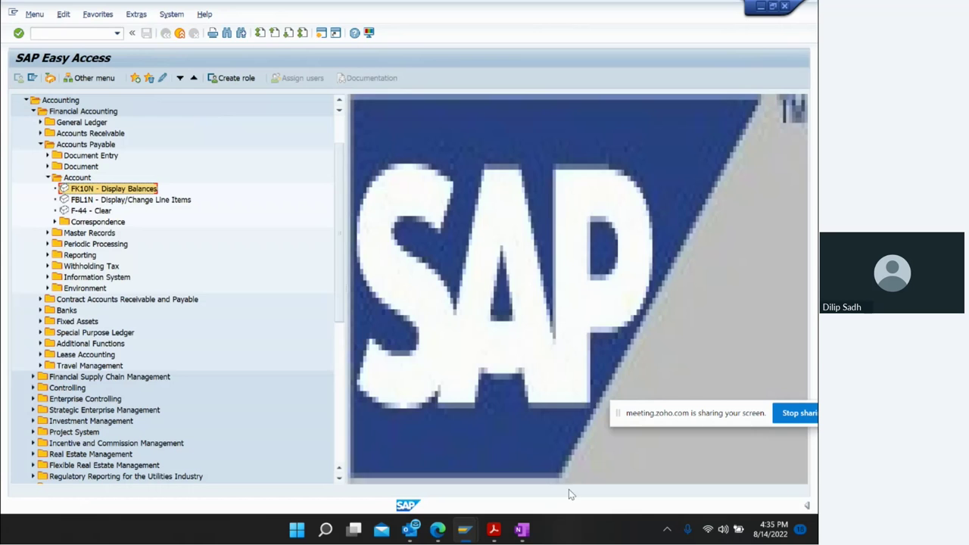
Switch to the OneNote notes and add a main-level bullet reading "Payment program - F110".
left_click(522, 529)
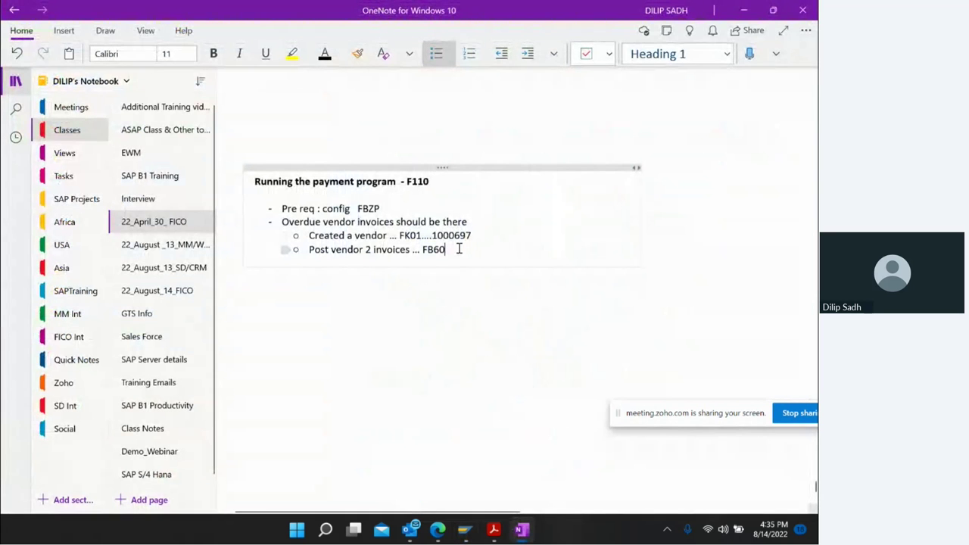
key("Return")
key("shift+Tab")
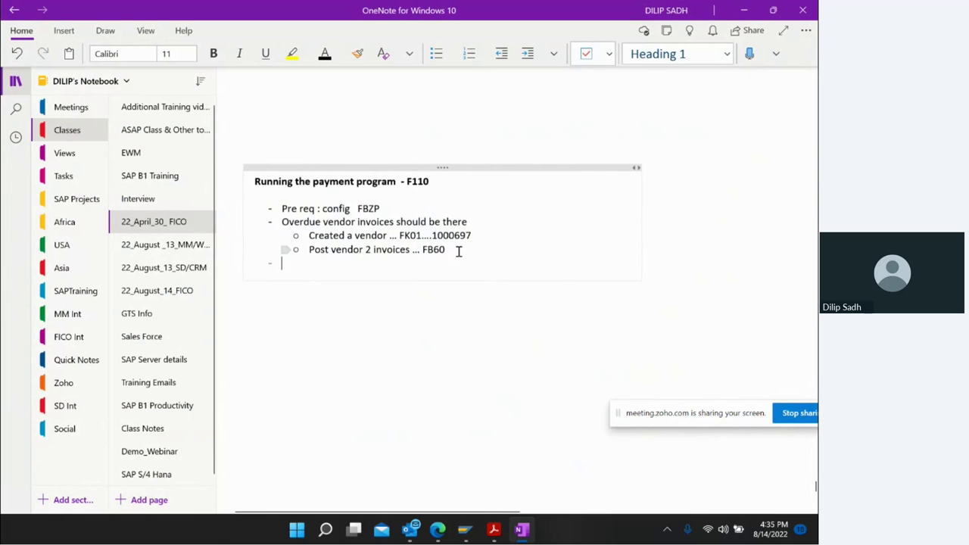
type("A")
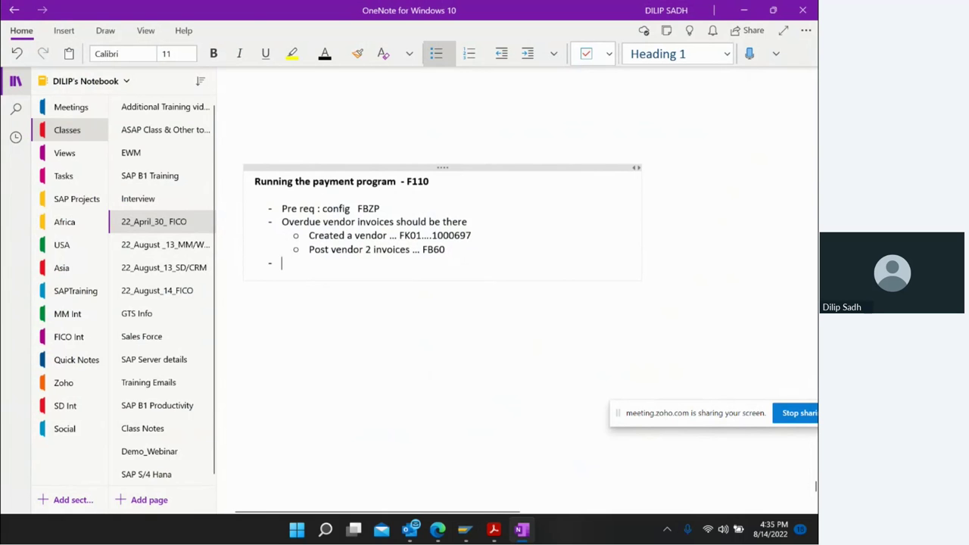
type("Payment progam - F110")
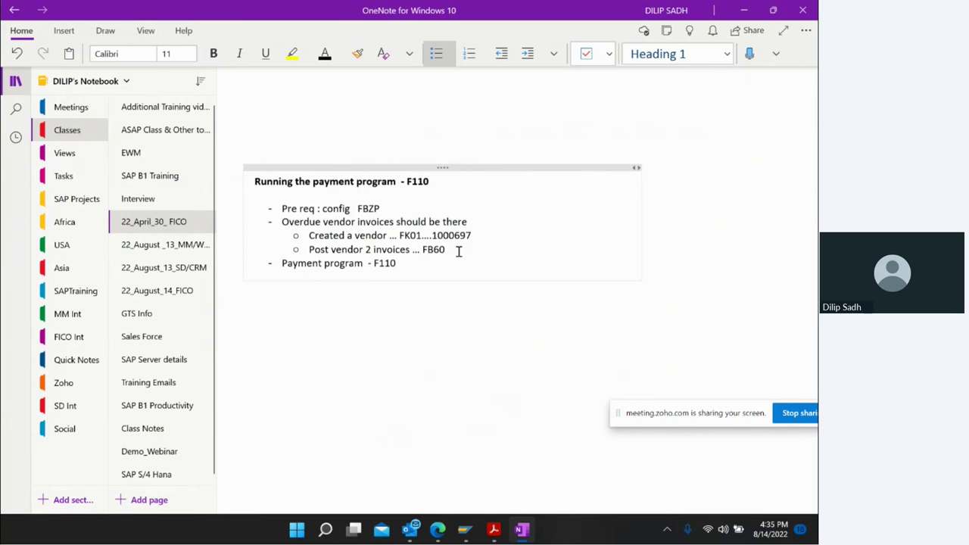
Switch back to SAP Easy Access and open F110 - Payments under Accounts Payable periodic processing.
mouse_move(465, 530)
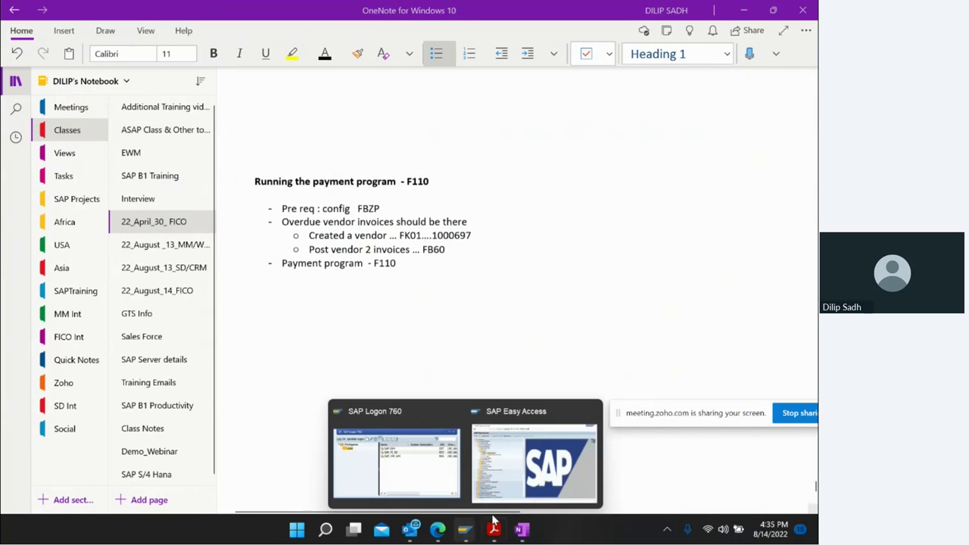
left_click(499, 504)
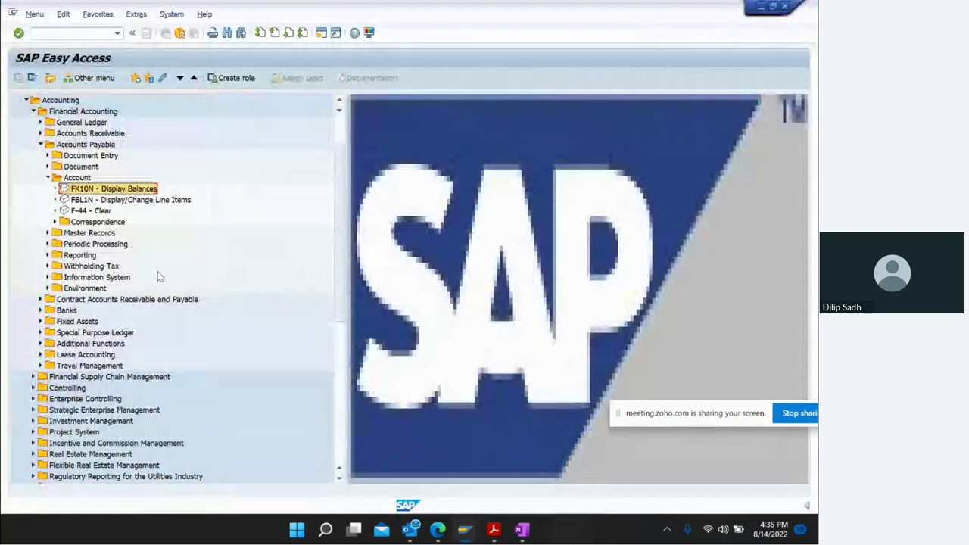
left_click(46, 178)
left_click(68, 201)
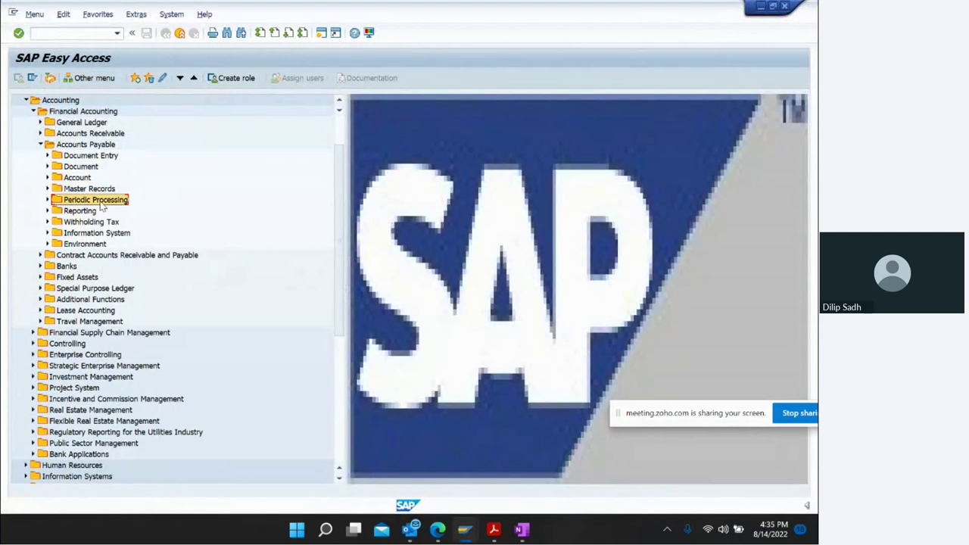
left_click(48, 200)
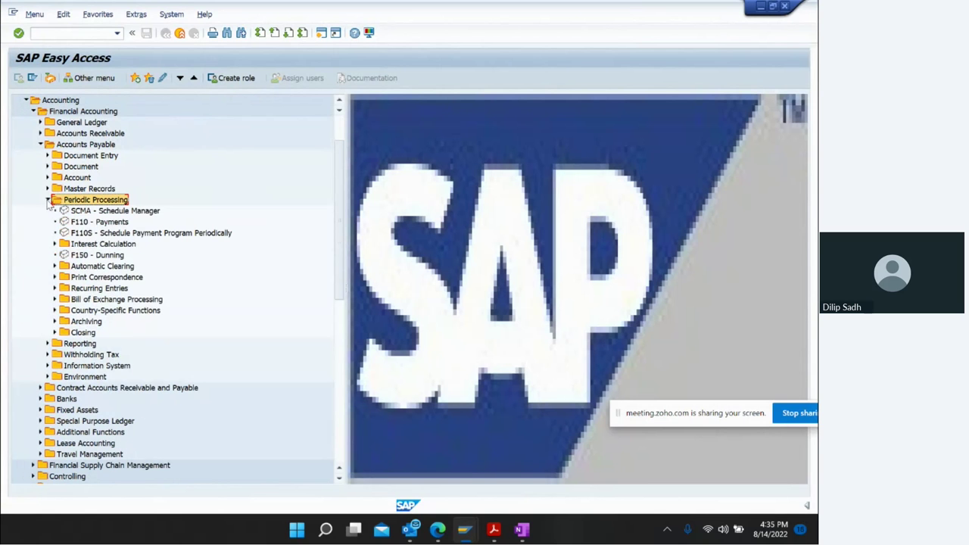
left_click(115, 223)
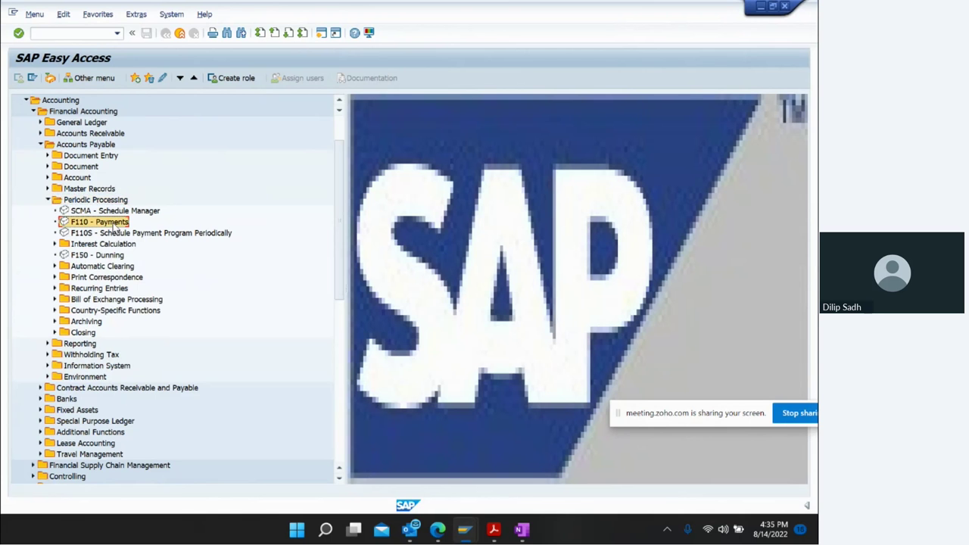
double_click(114, 226)
key("Return")
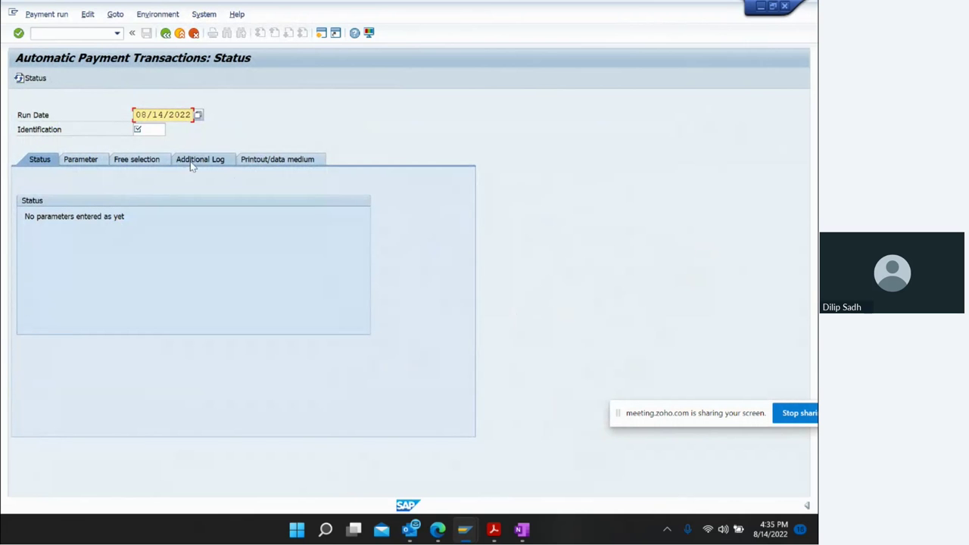
Set the payment run's identification to the run owner's surname followed by 6, keeping run date 08/14/2022.
left_click(151, 130)
type("SADH")
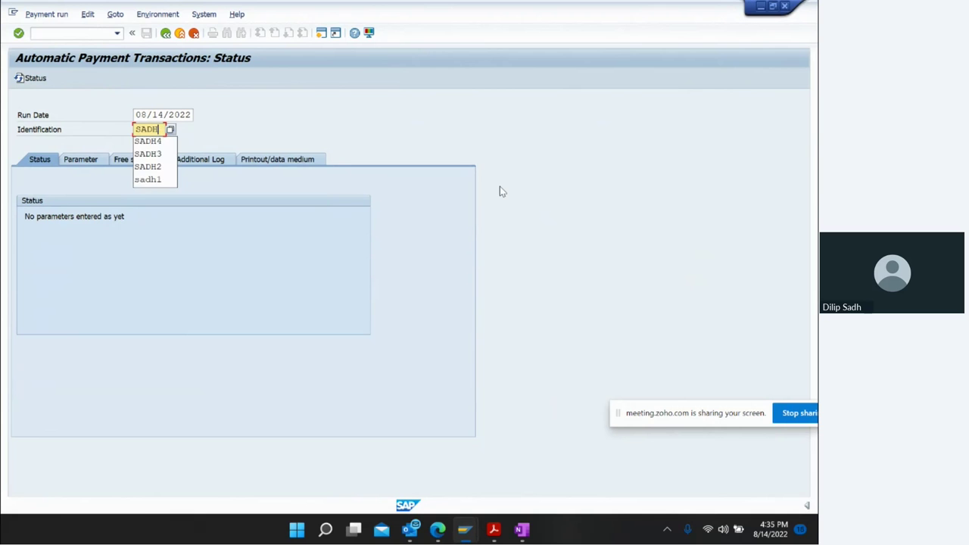
type("6")
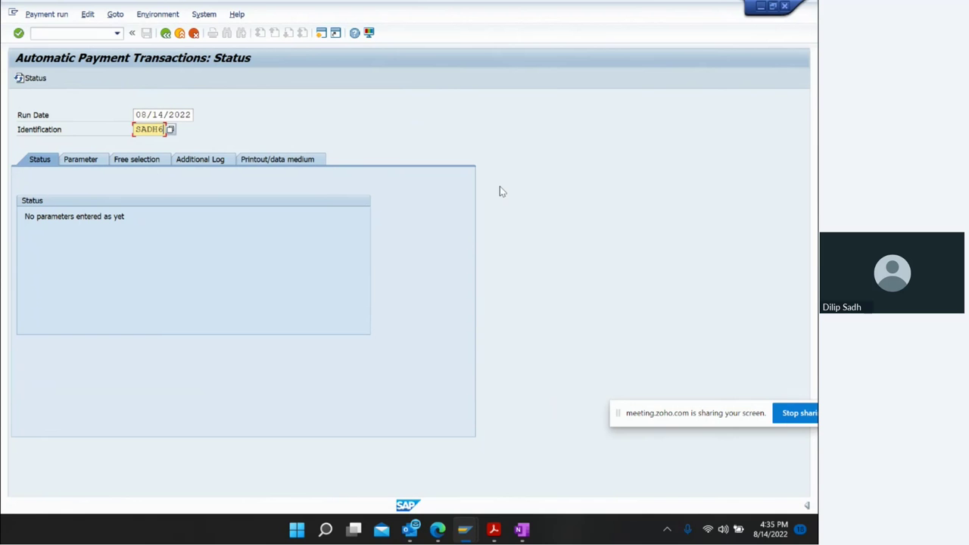
key("shift+Tab")
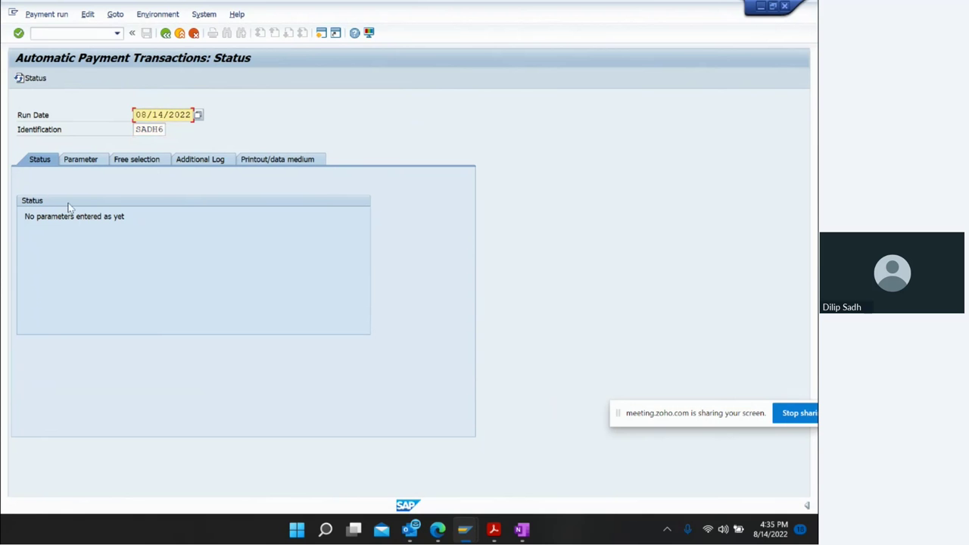
In the run parameters, set company code Z031, payment method S and next posting date 08/15/2022.
left_click(92, 161)
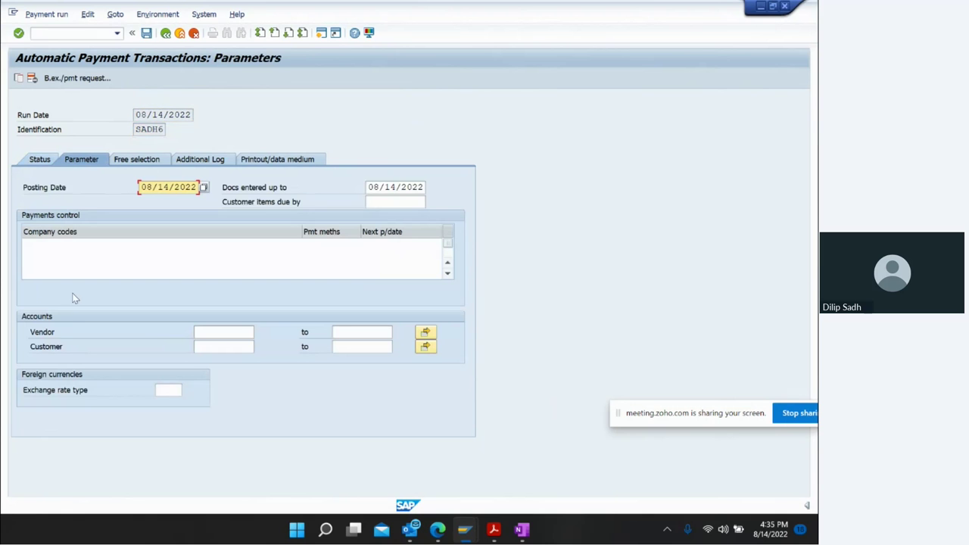
left_click(66, 248)
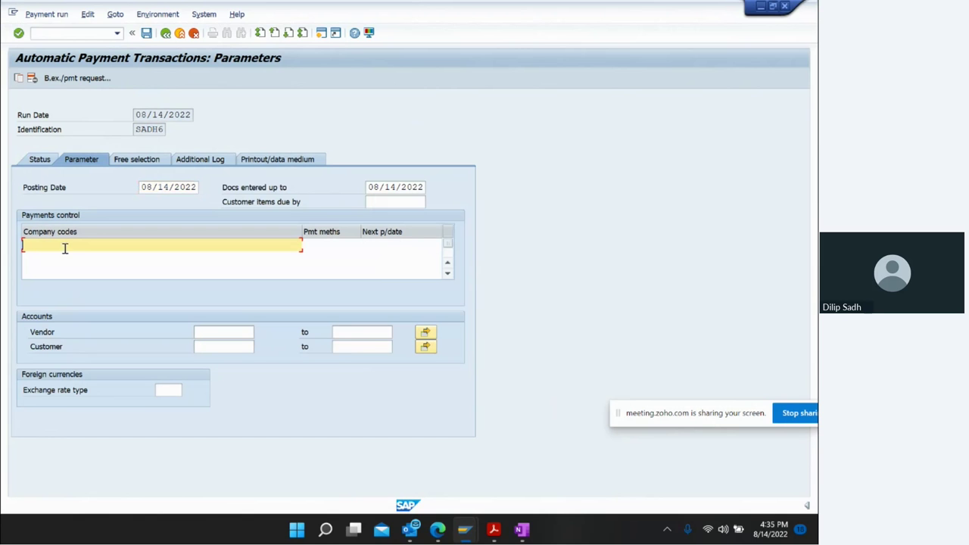
key("Down")
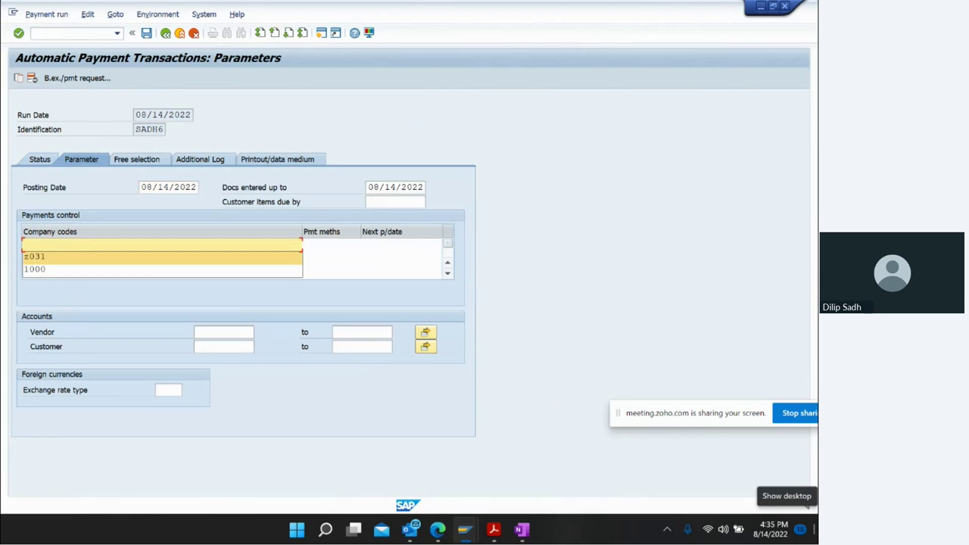
key("Return")
key("Tab")
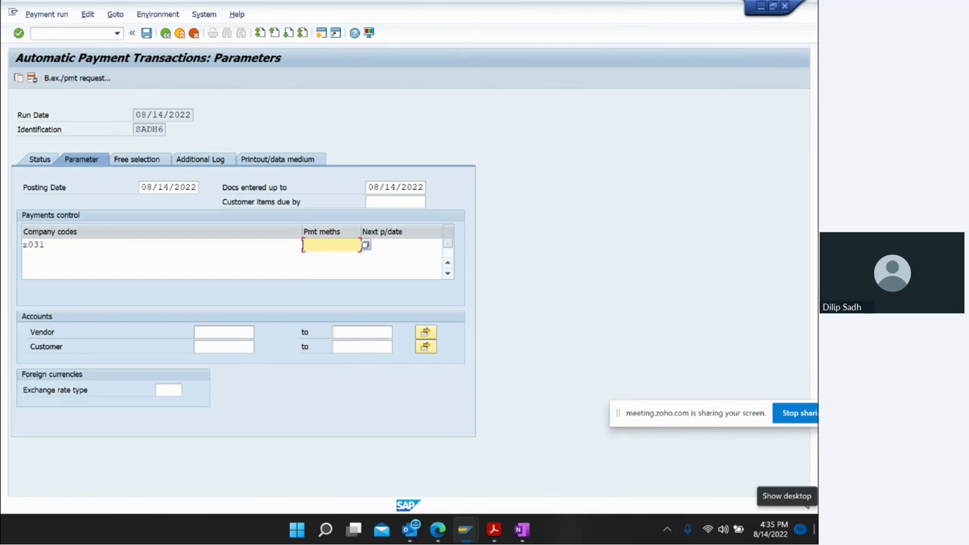
type("s")
key("Tab")
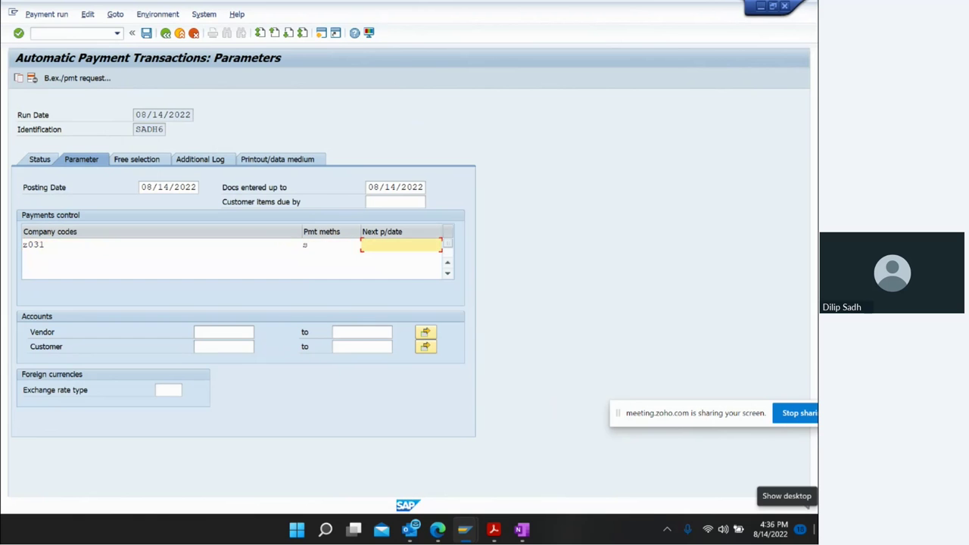
key("Down")
key("Return")
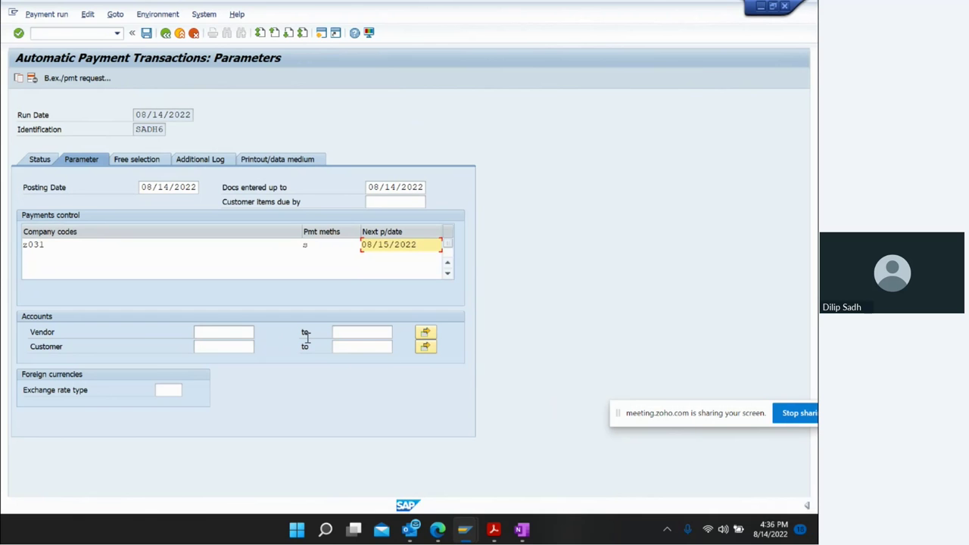
Enter the new vendor's number as the vendor account in the payment run parameters.
left_click(226, 333)
type("1000697")
key("Return")
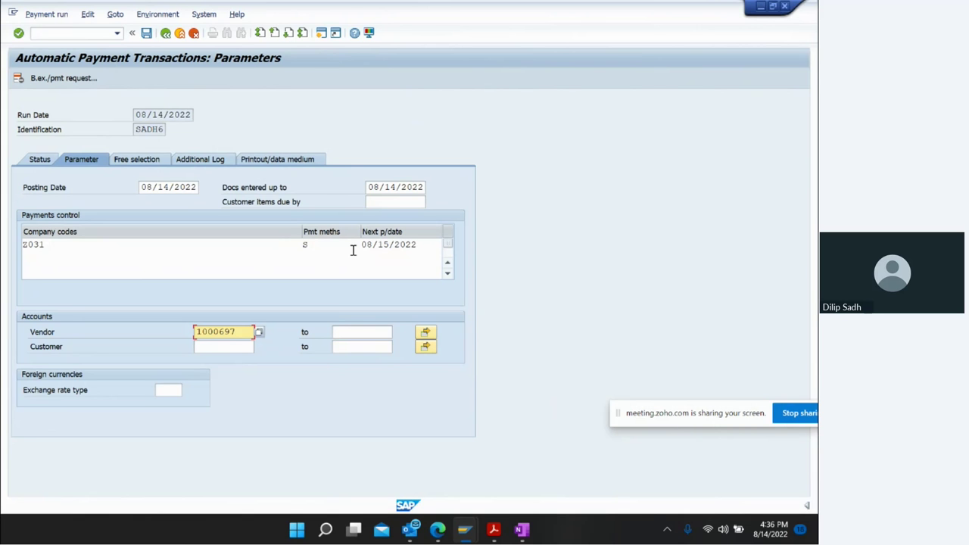
Set the additional log for the same vendor to cover due date check, unsuccessful payment method selection and payment document line items.
left_click(164, 165)
left_click(190, 162)
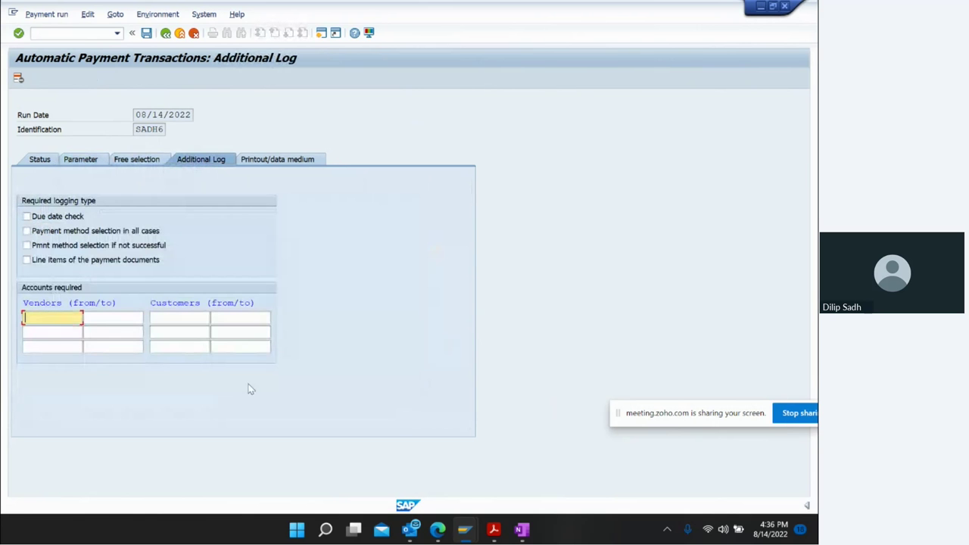
type("1000697")
key("Return")
left_click(61, 221)
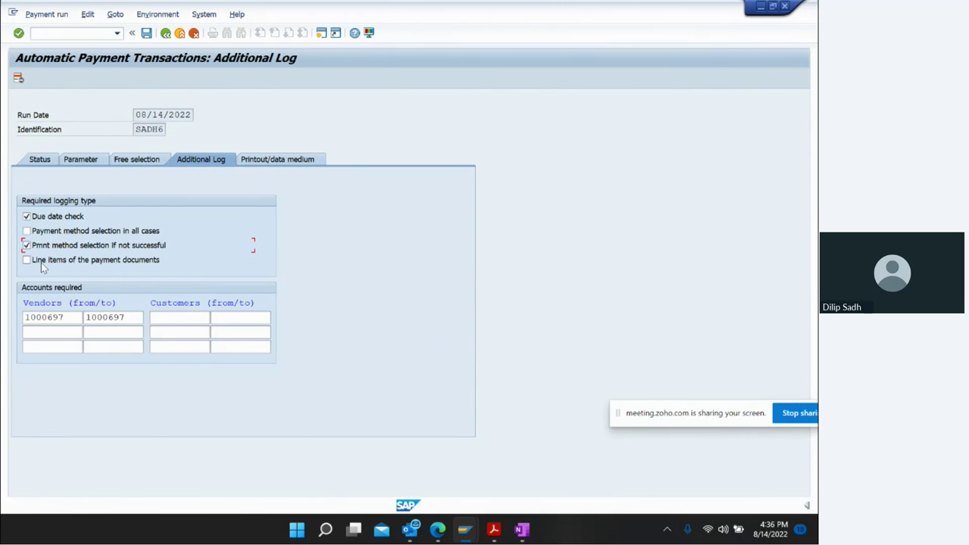
left_click(42, 261)
key("Tab")
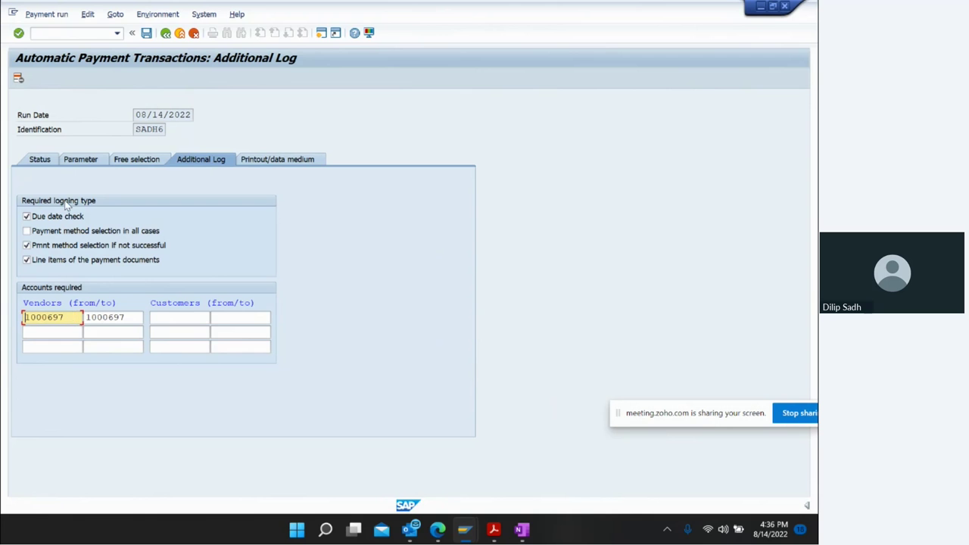
Save the entered payment run parameters and refresh the run's status.
left_click(51, 163)
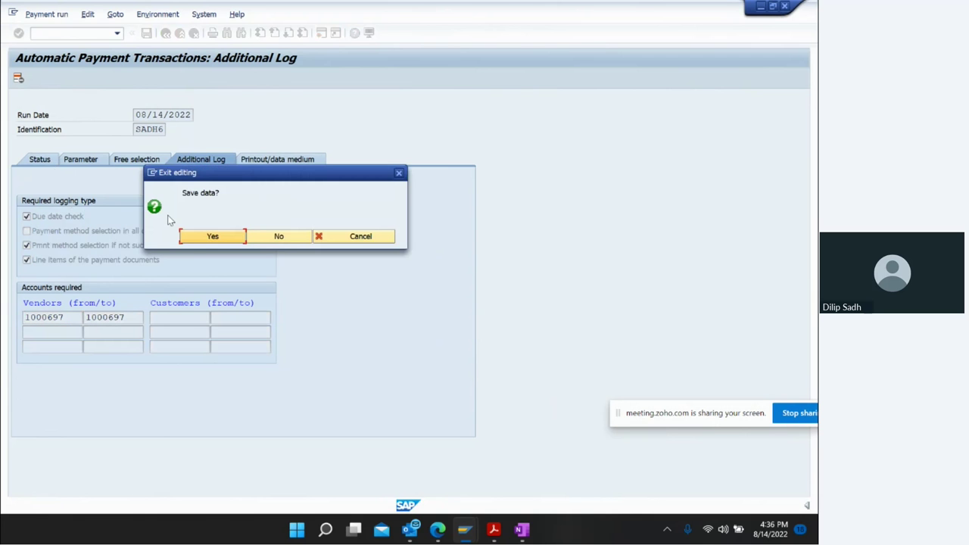
left_click(193, 236)
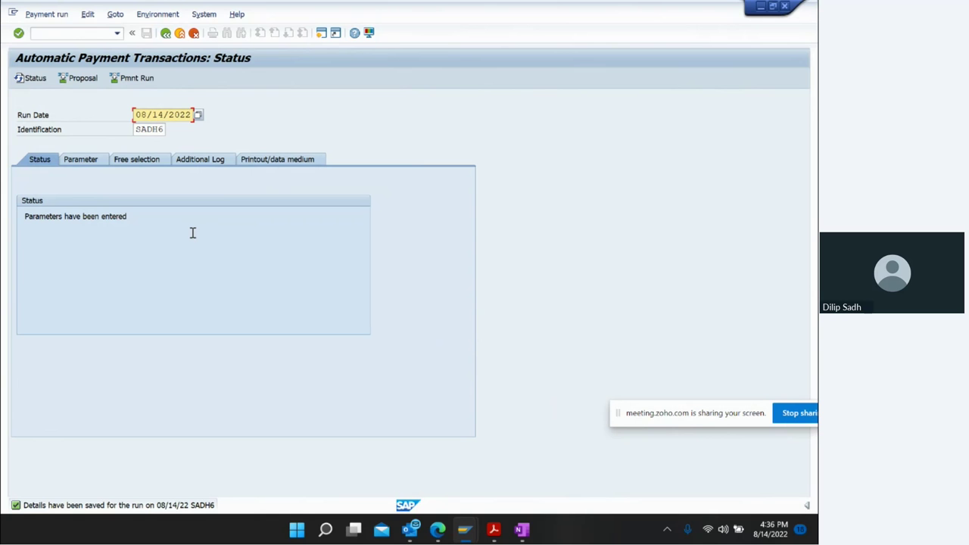
left_click(28, 85)
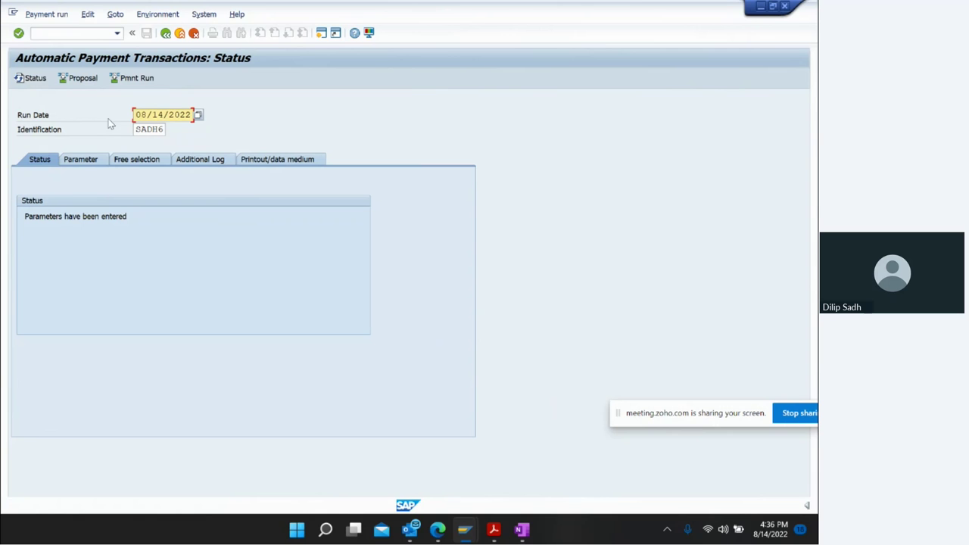
Schedule the payment proposal to start immediately and refresh the status until it is created.
left_click(85, 80)
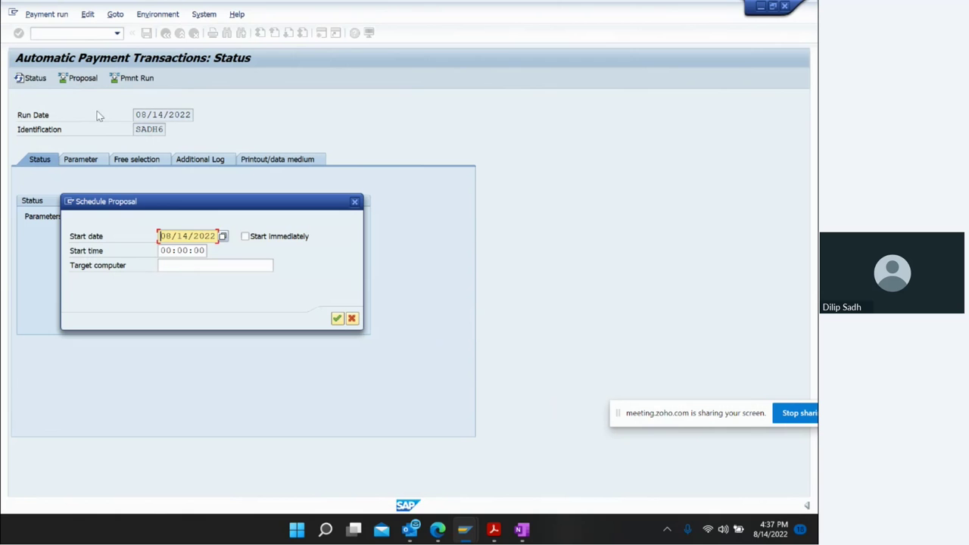
left_click(244, 237)
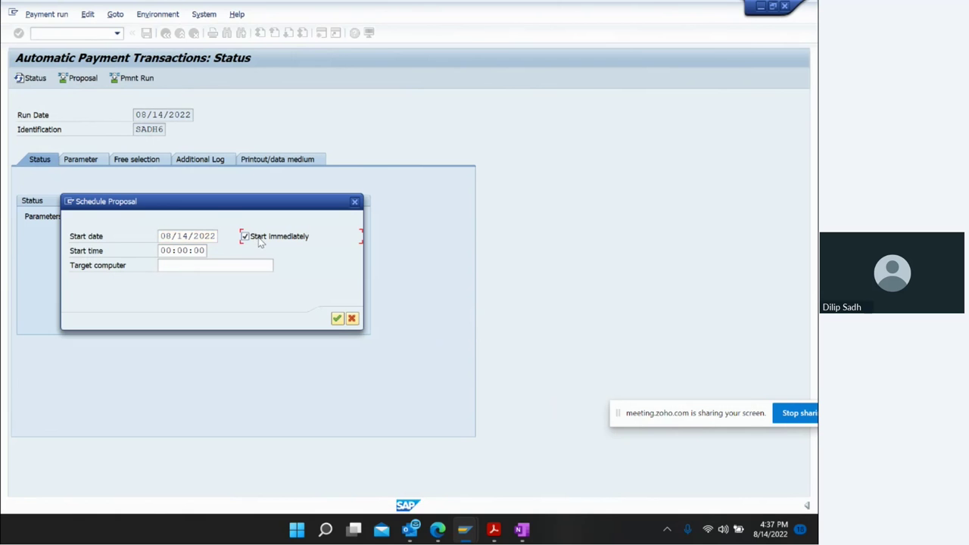
left_click(337, 319)
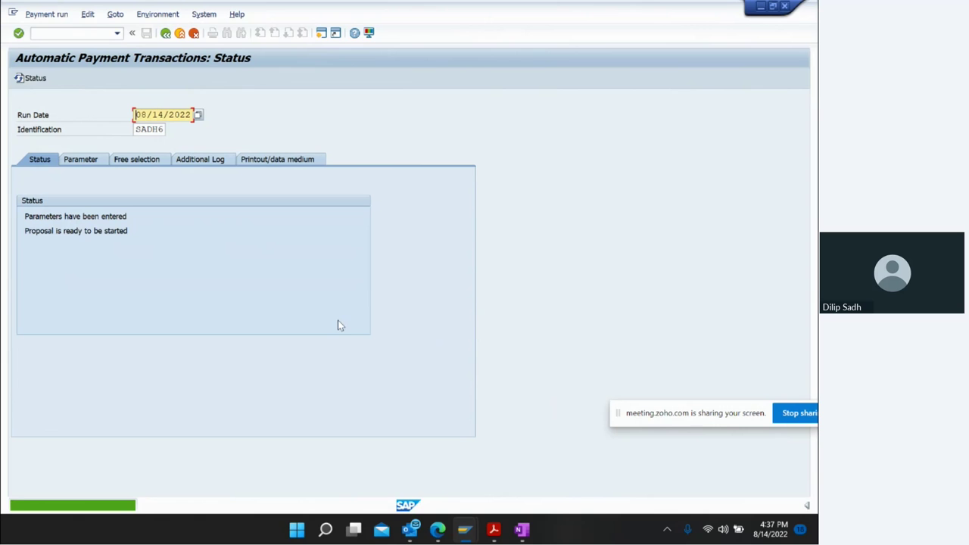
left_click(29, 78)
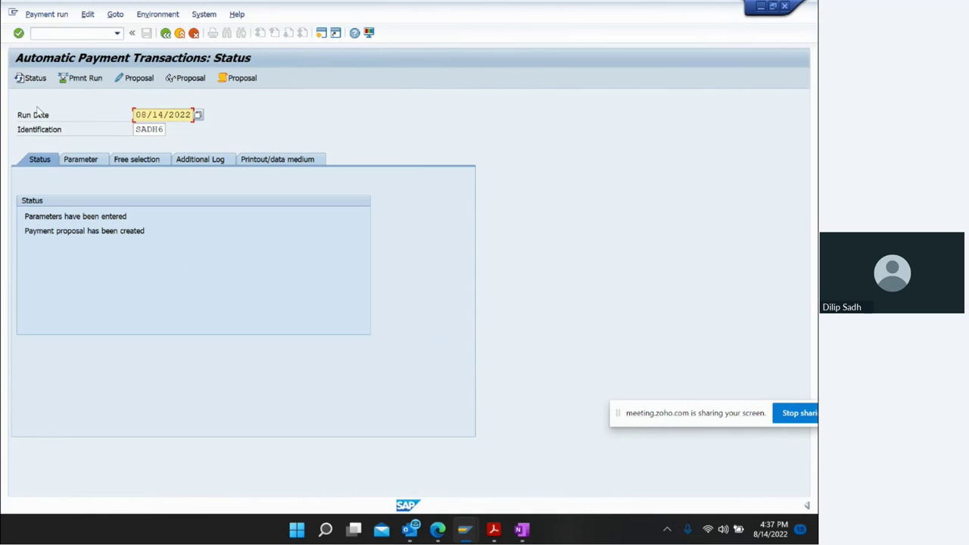
left_click(36, 81)
left_click(34, 78)
Schedule the payment run to start immediately and check its posting orders in the refreshed status.
left_click(89, 78)
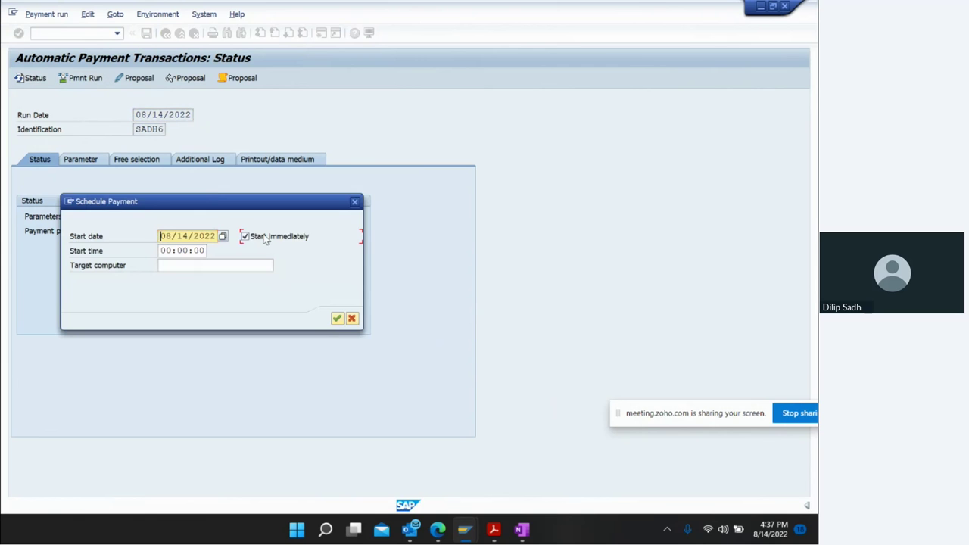
left_click(260, 236)
left_click(261, 236)
left_click(337, 319)
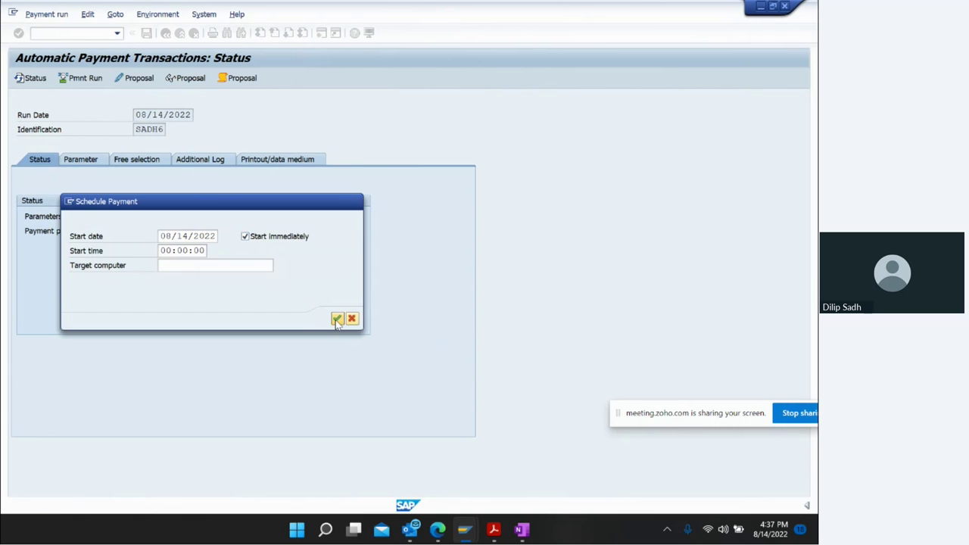
left_click(33, 78)
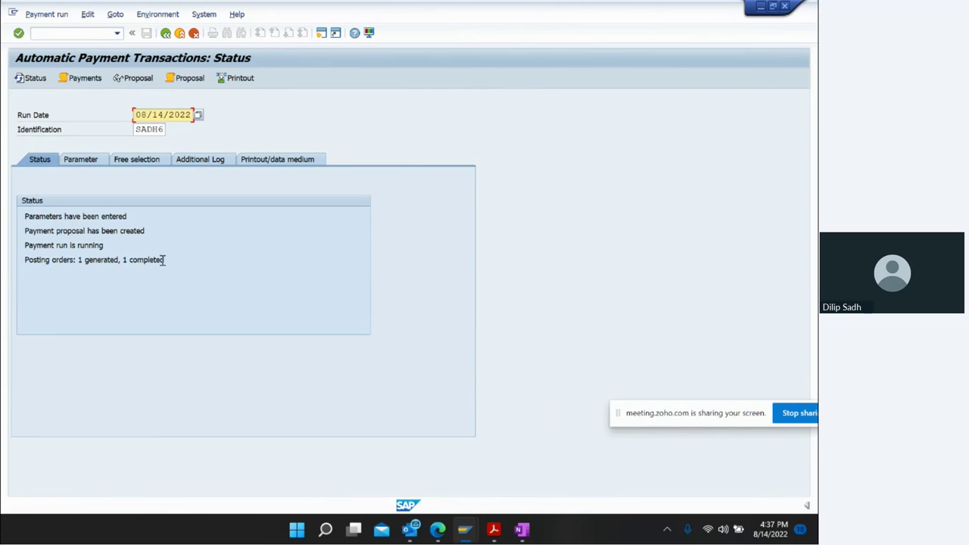
left_click_drag(177, 260, 3, 260)
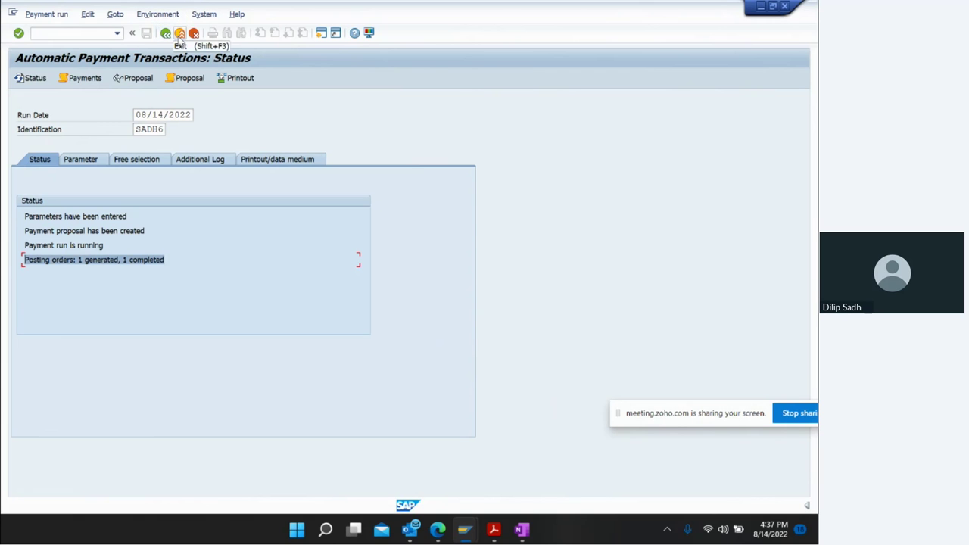
Leave the payment program, display the vendor's 2022 balances in company code Z031 with FK10N, and open the period 8 line items.
left_click(179, 33)
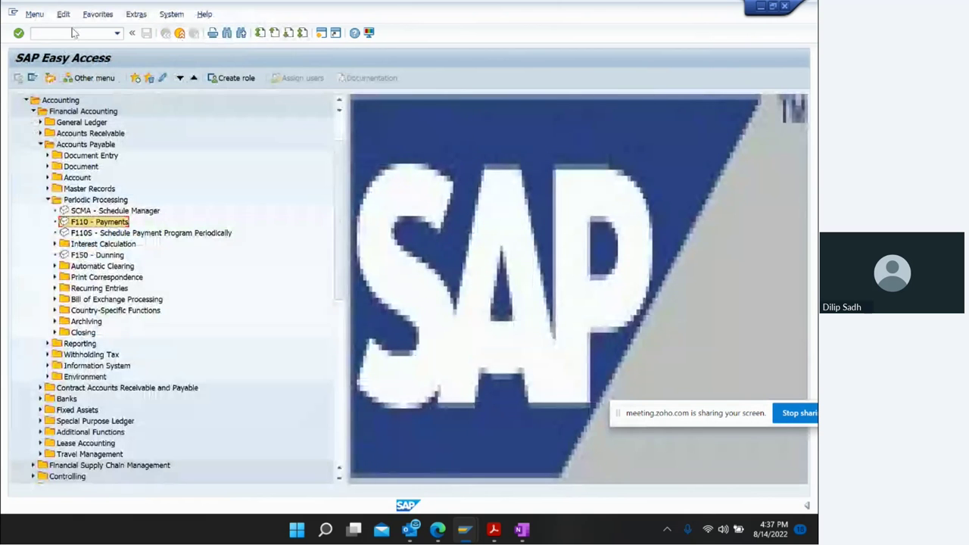
type("FK10")
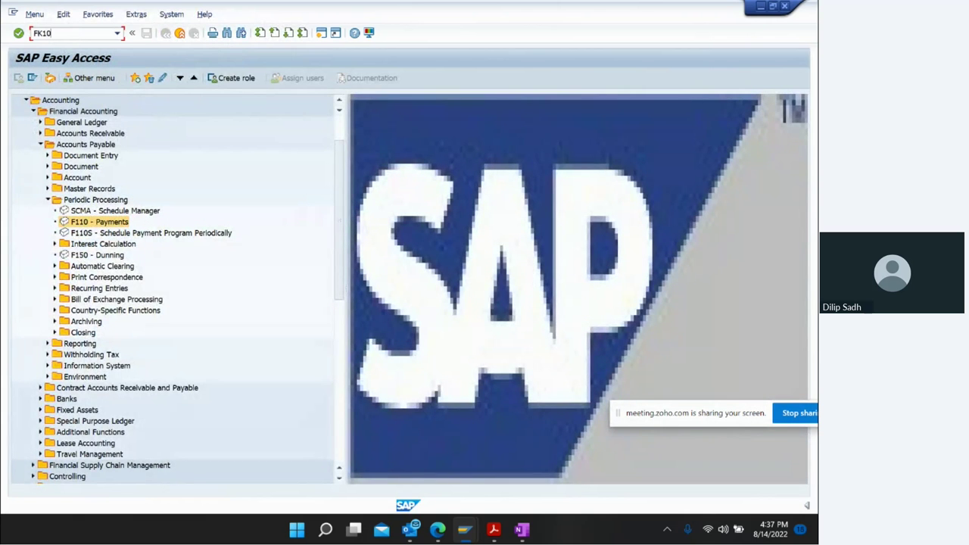
type("N")
key("Return")
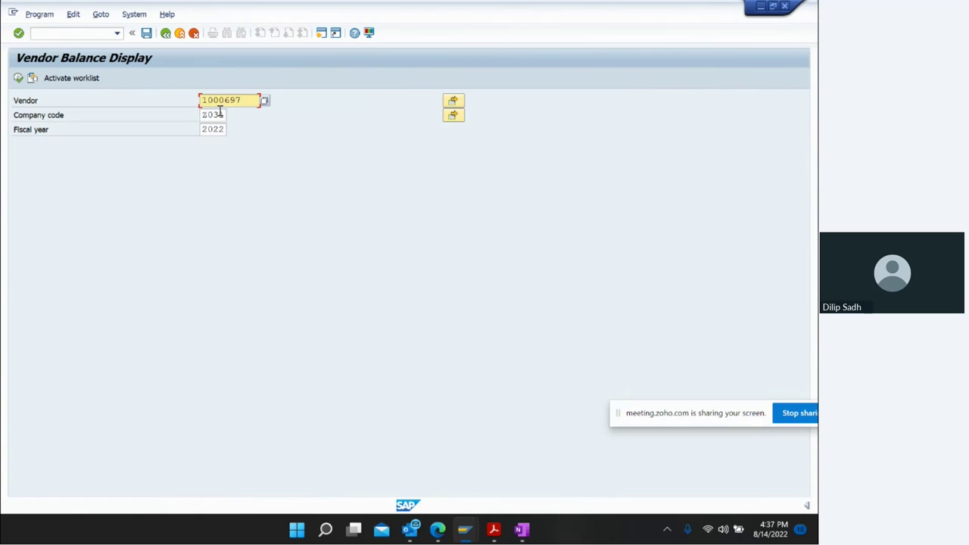
left_click(18, 79)
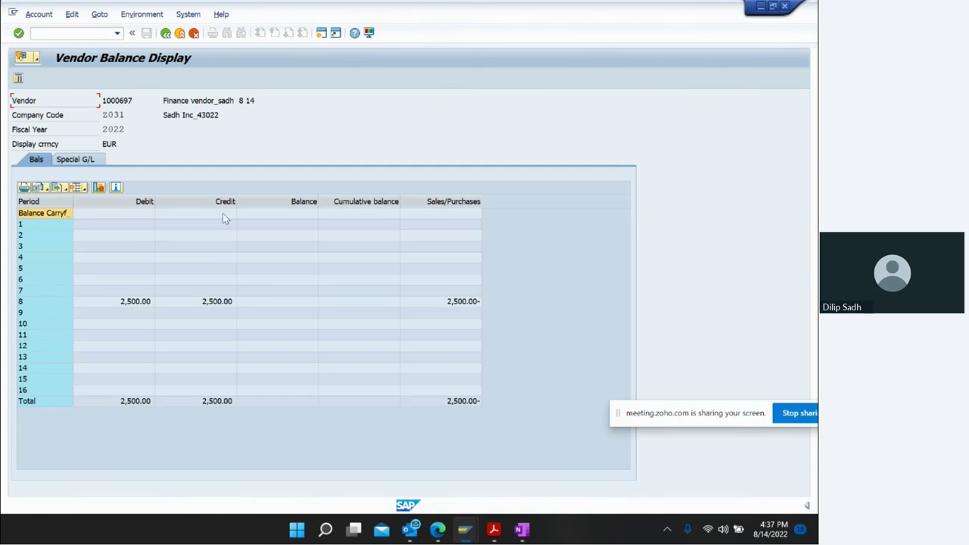
double_click(303, 300)
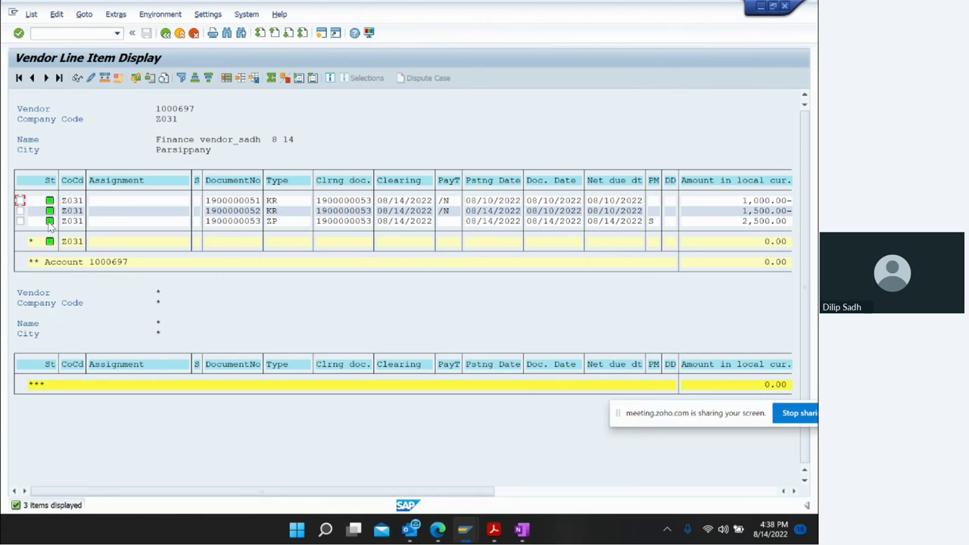
Open the ZP payment item and examine its clearing document, payment method and payment amount before returning to the line items.
double_click(242, 221)
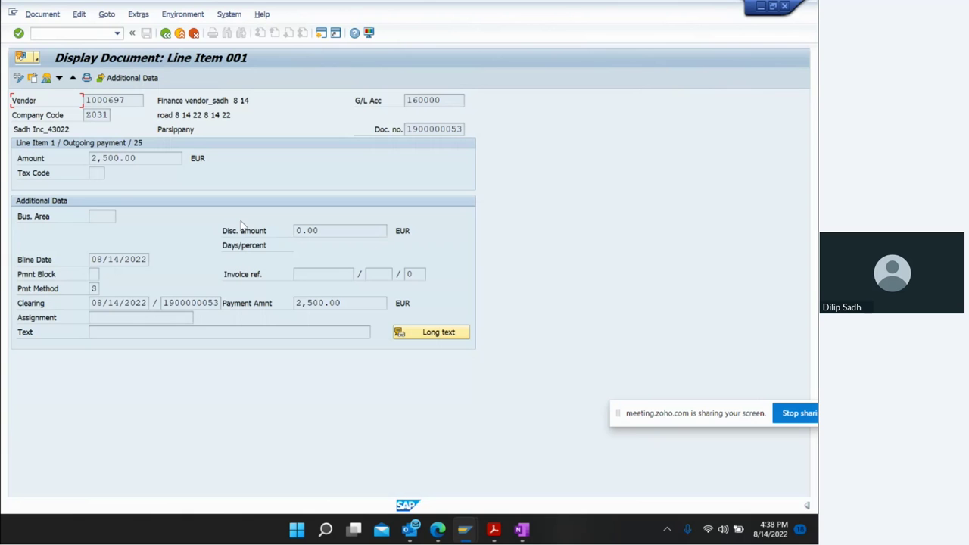
left_click(167, 303)
double_click(167, 303)
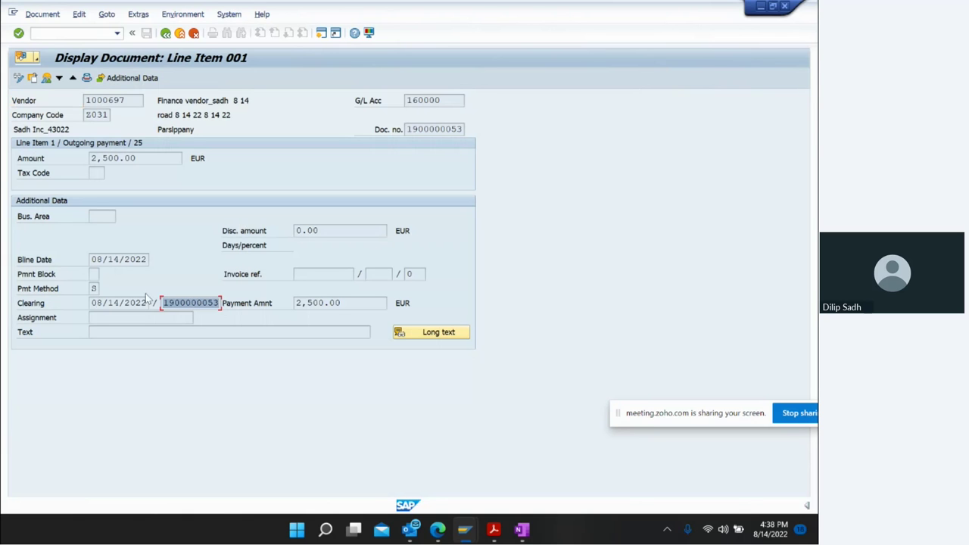
left_click(93, 288)
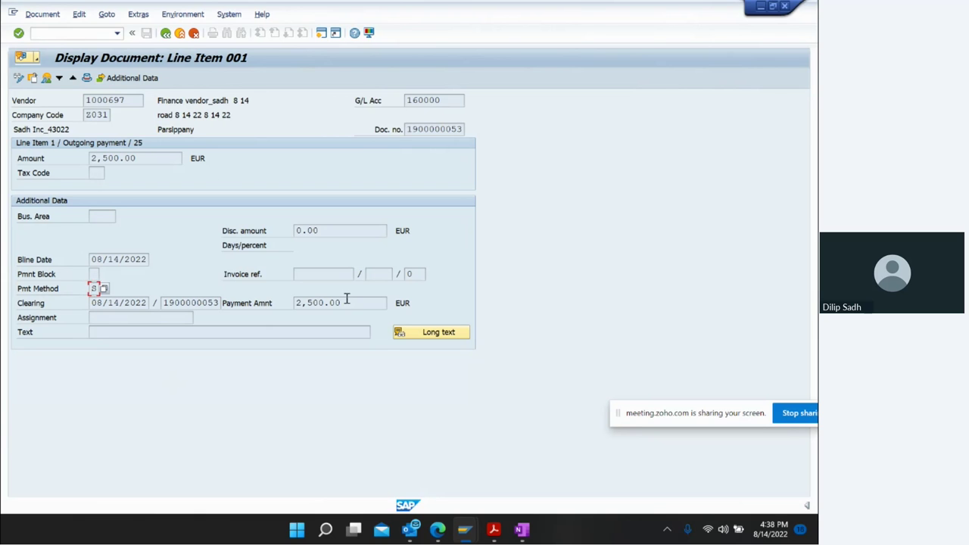
left_click_drag(342, 303, 222, 208)
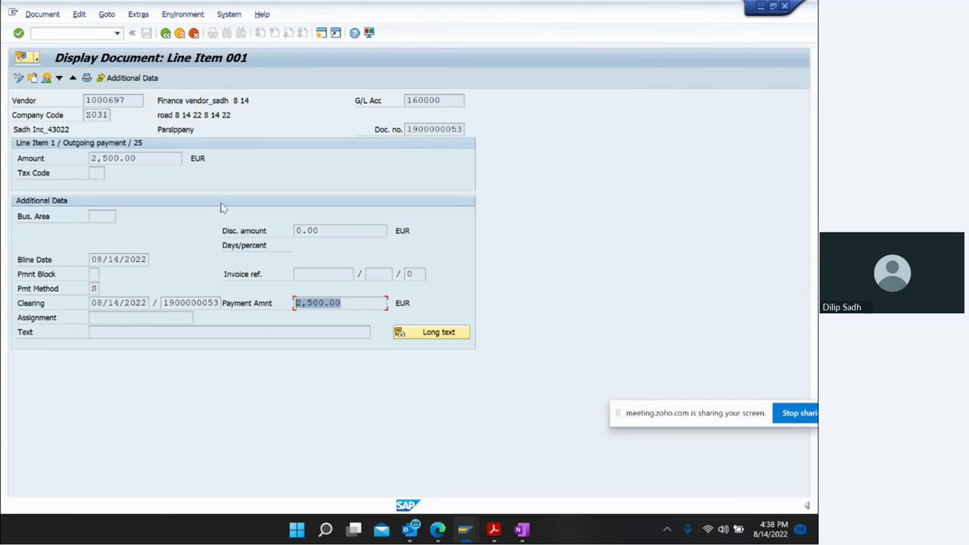
left_click(168, 36)
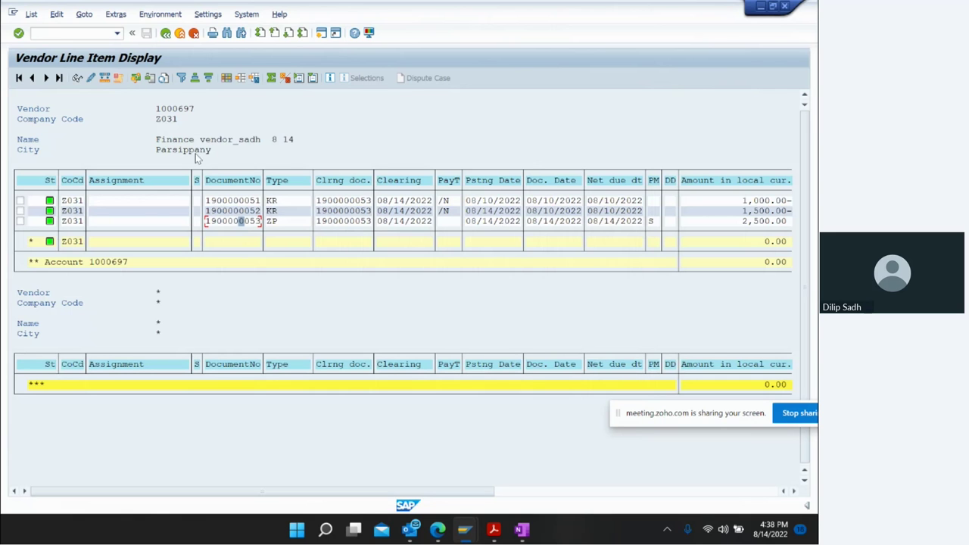
Minimize the SAP window to reach the Zoho meeting in the browser and stop sharing the screen.
left_click(759, 7)
left_click(749, 11)
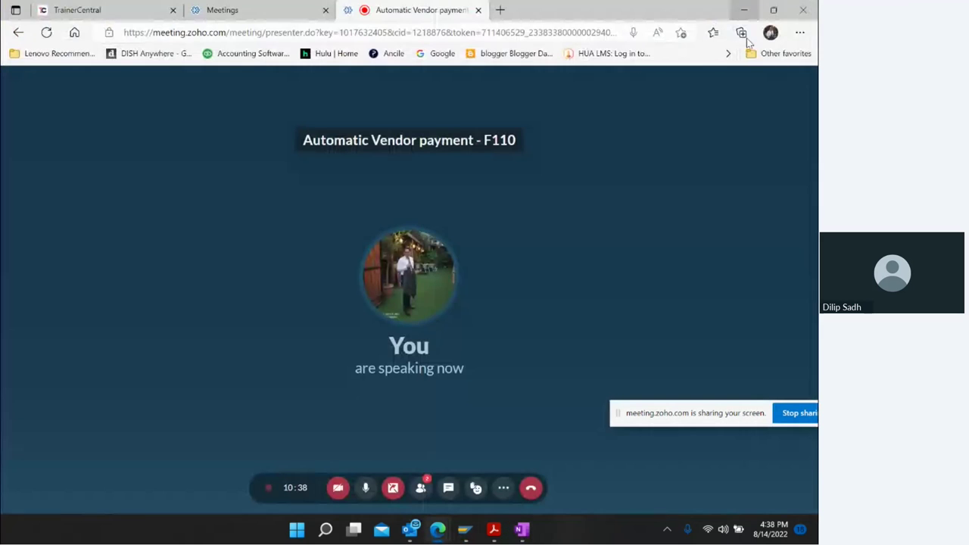
left_click_drag(742, 422, 625, 406)
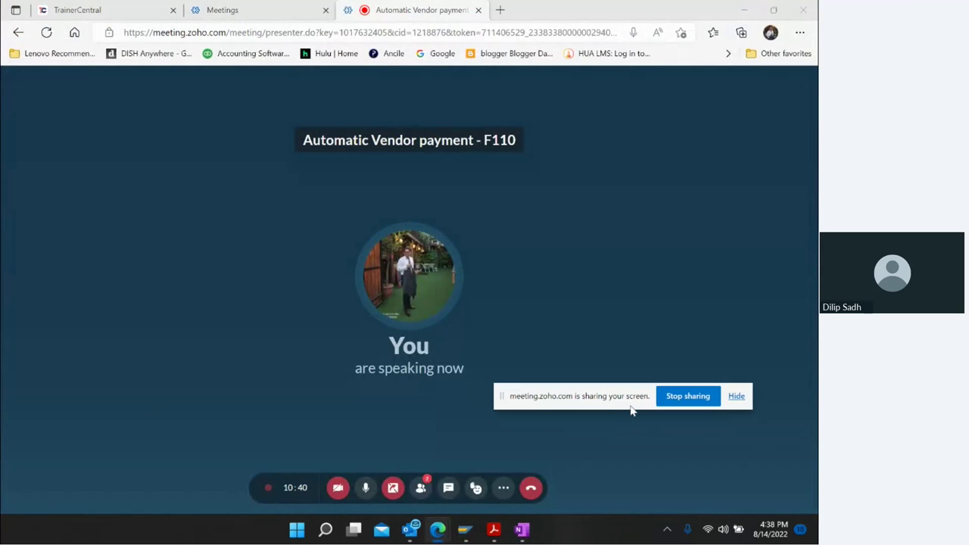
left_click(687, 396)
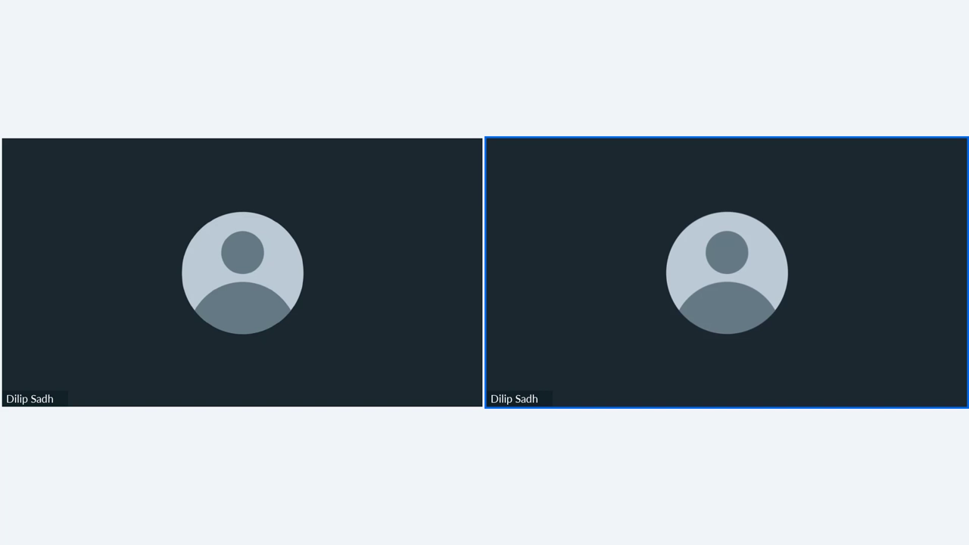